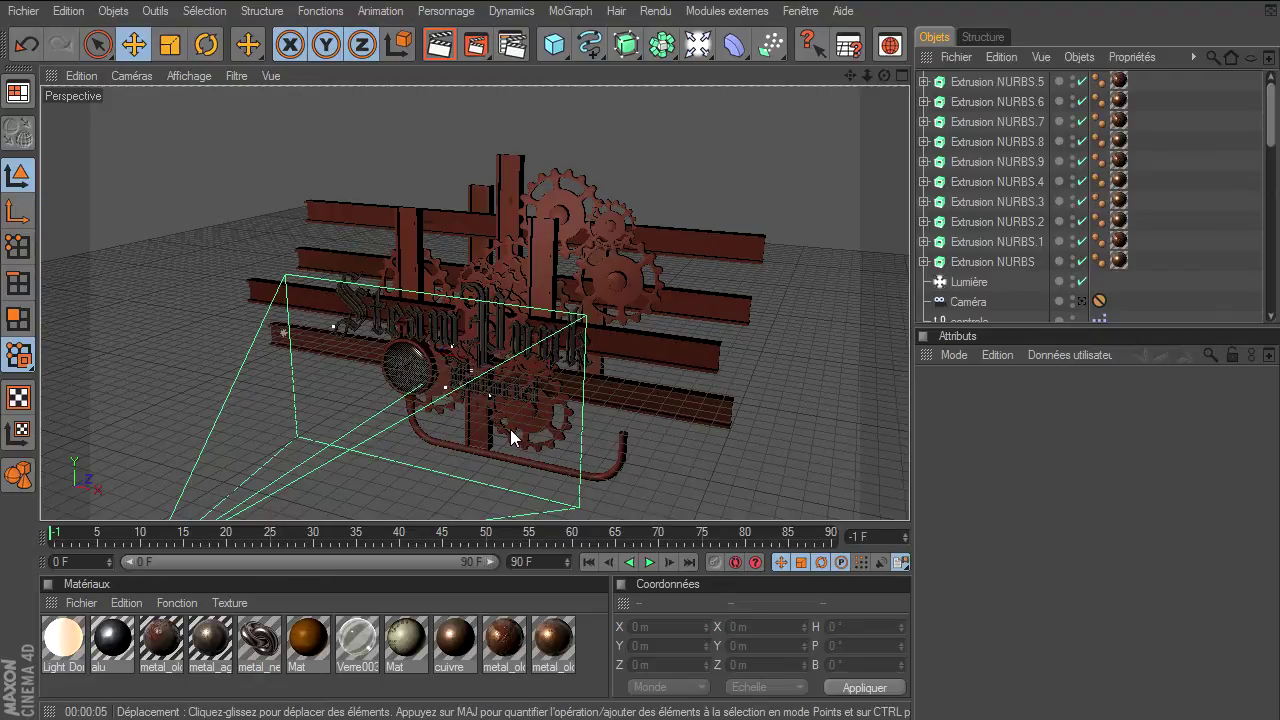
- Browse the Sélection, Structure and Fonctions menus, then bring up the V quick pop-up menu
left_click(200, 11)
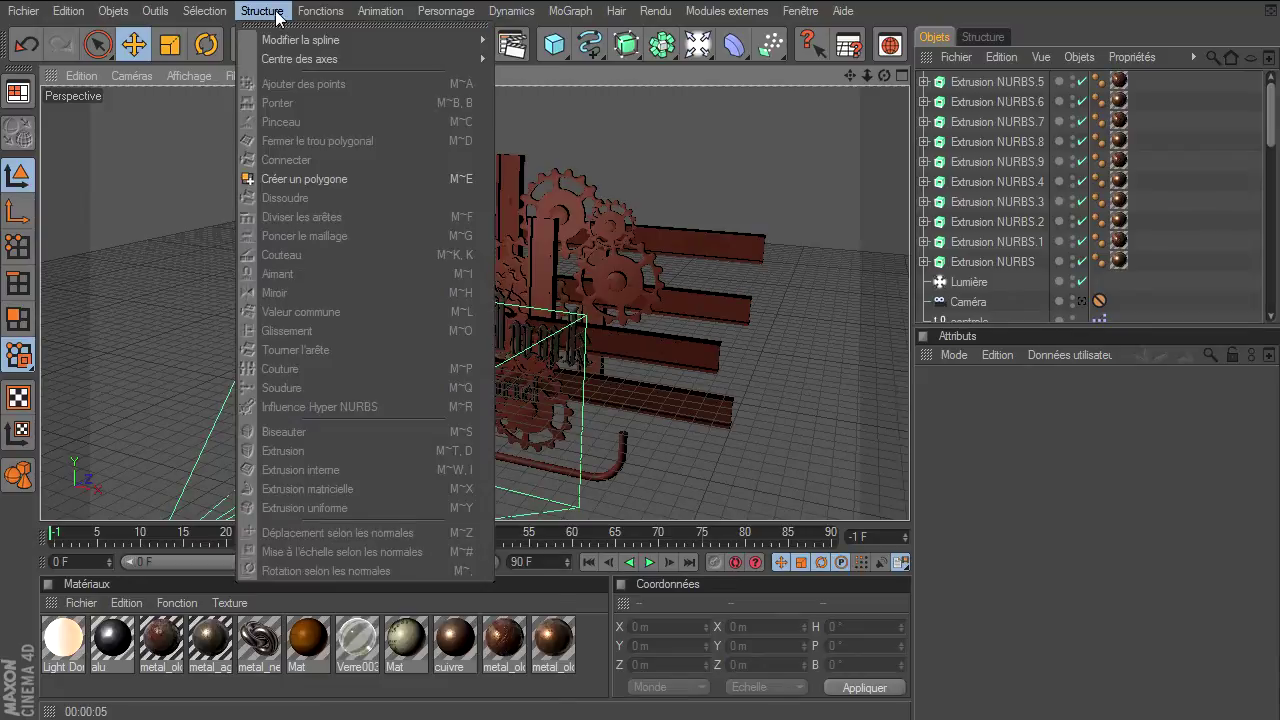
mouse_move(300, 40)
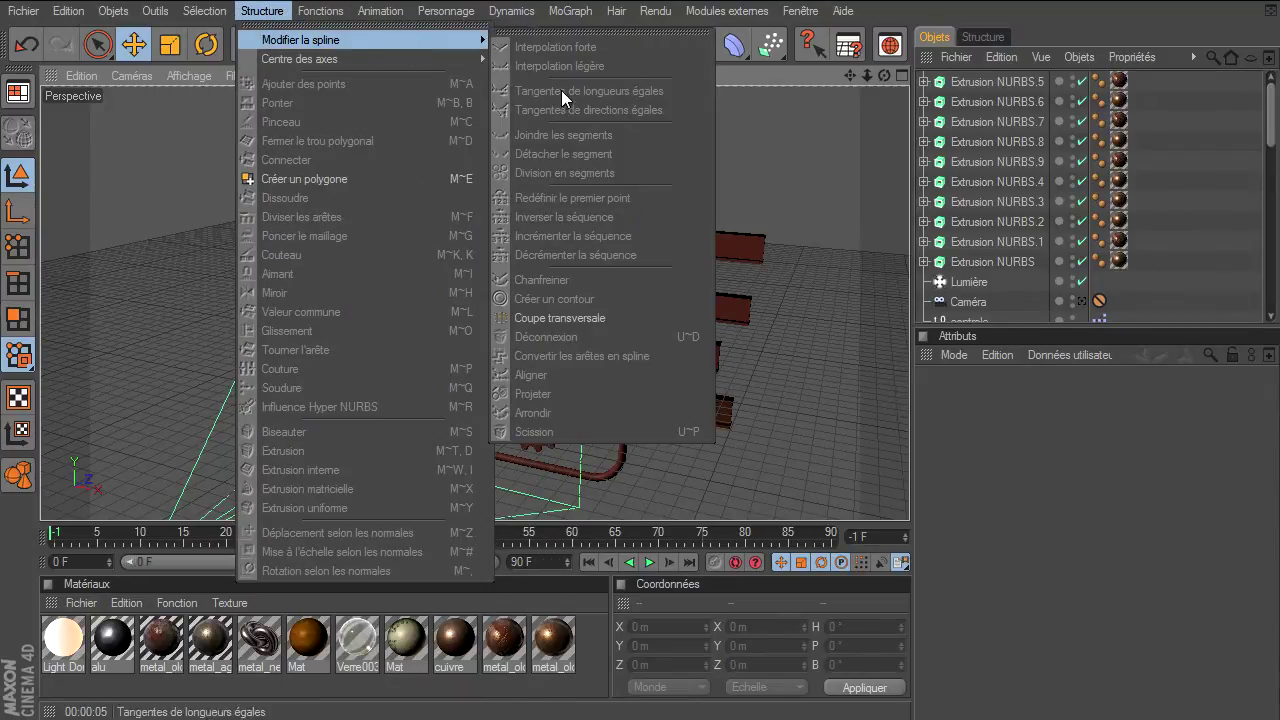
mouse_move(320, 11)
left_click(1003, 537)
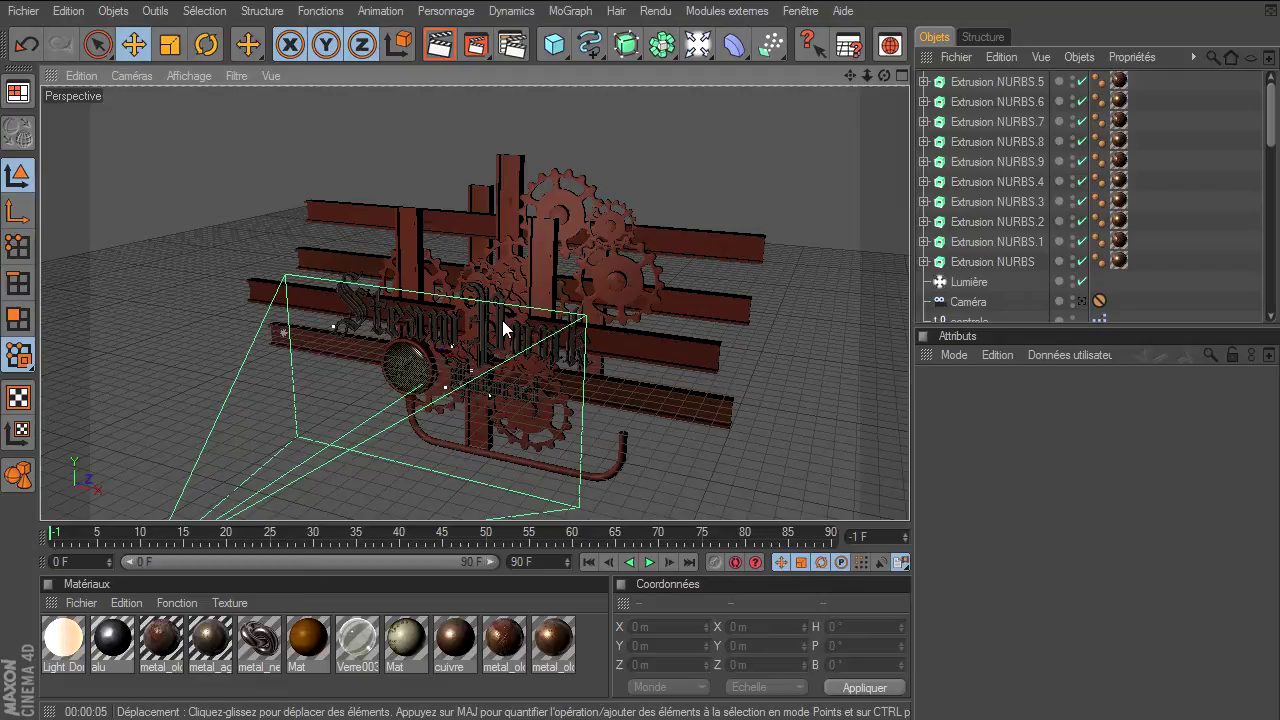
key("v")
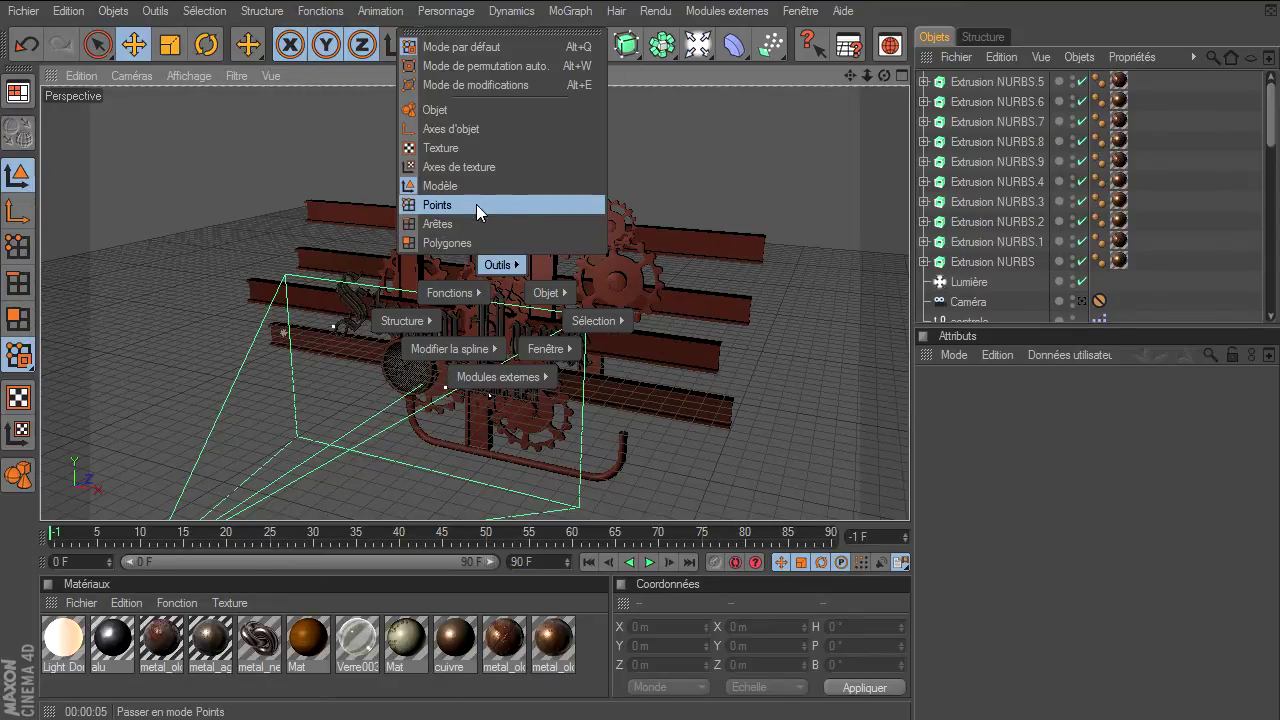
mouse_move(452, 292)
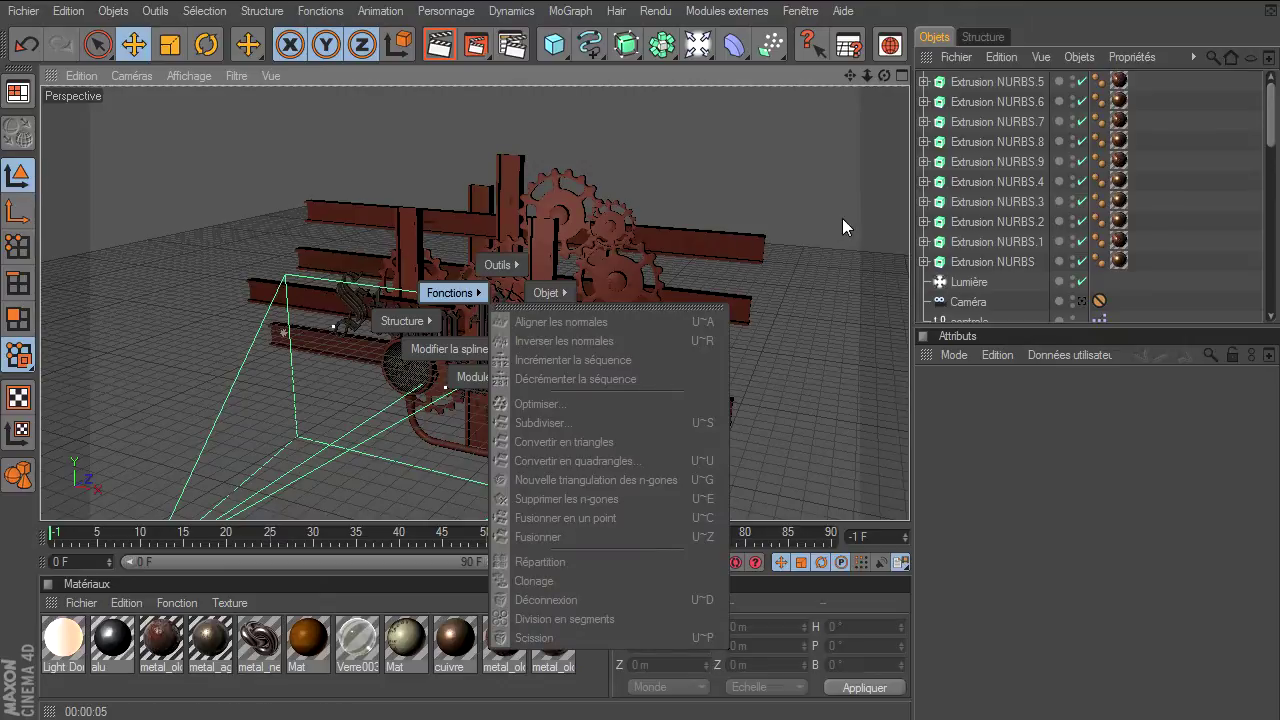
- Dismiss the V pop-up, reopen it to view Sélection, then close it again
left_click(842, 226)
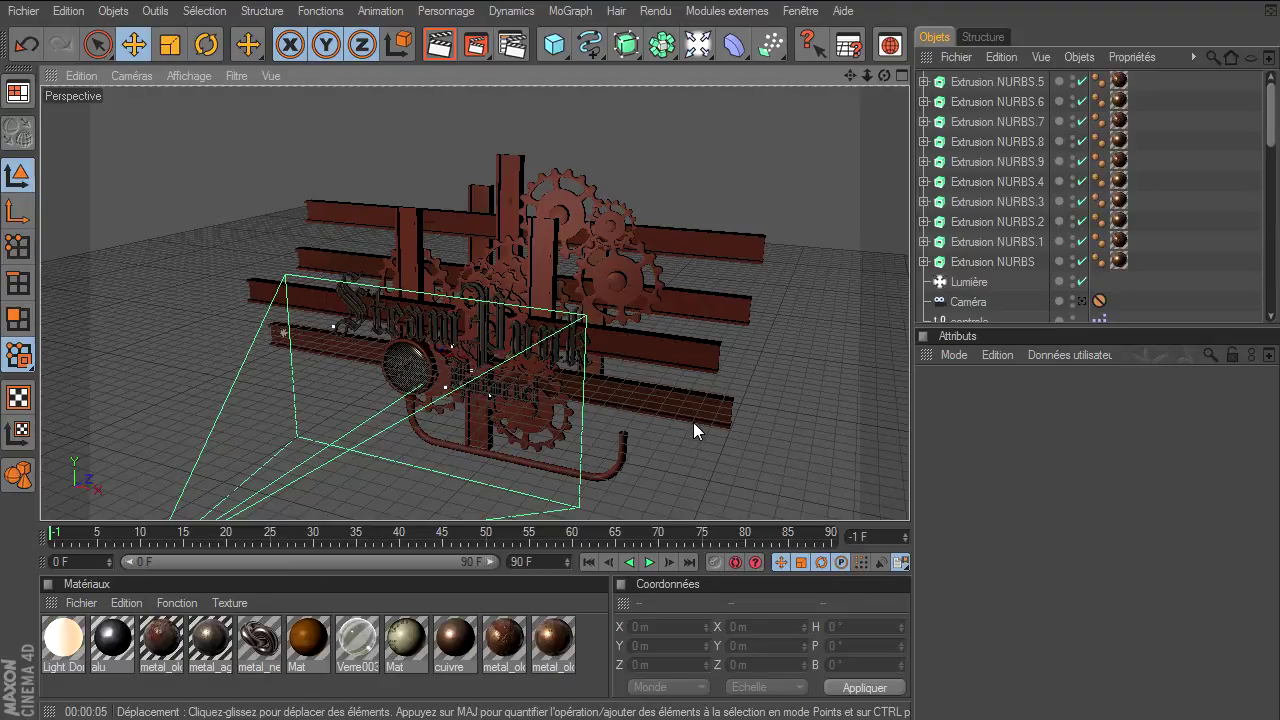
key("v")
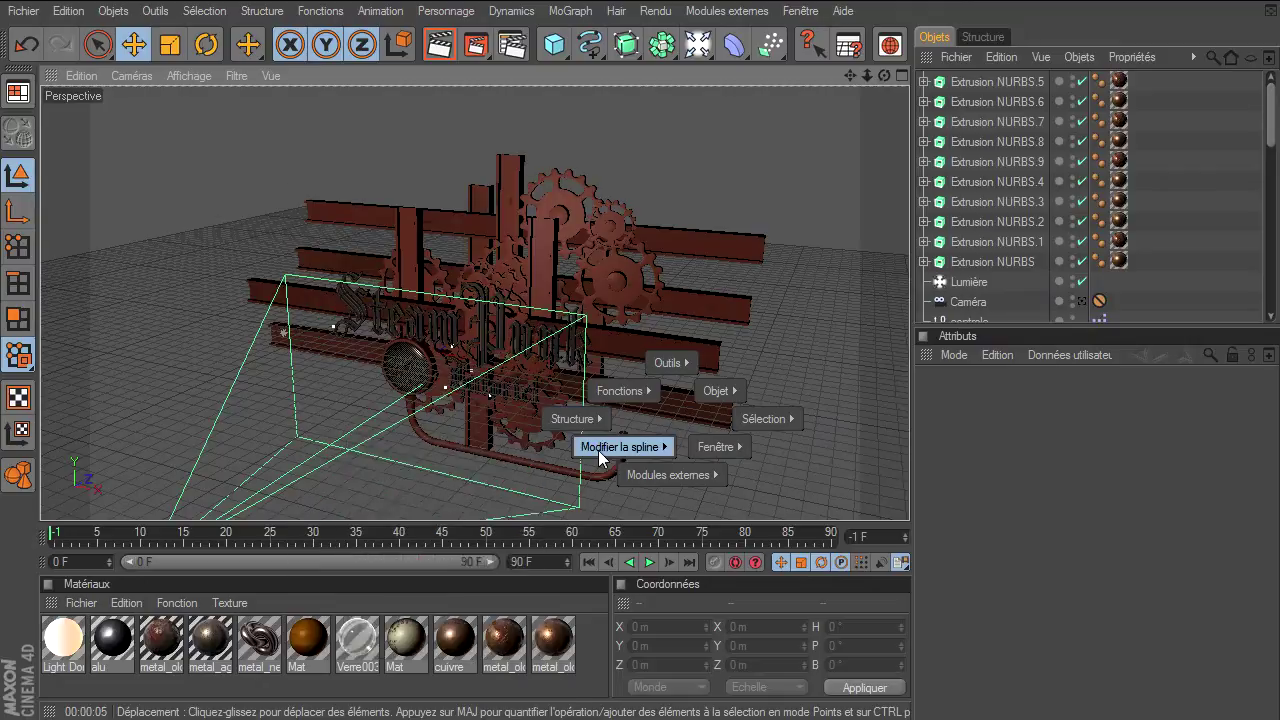
left_click(807, 374)
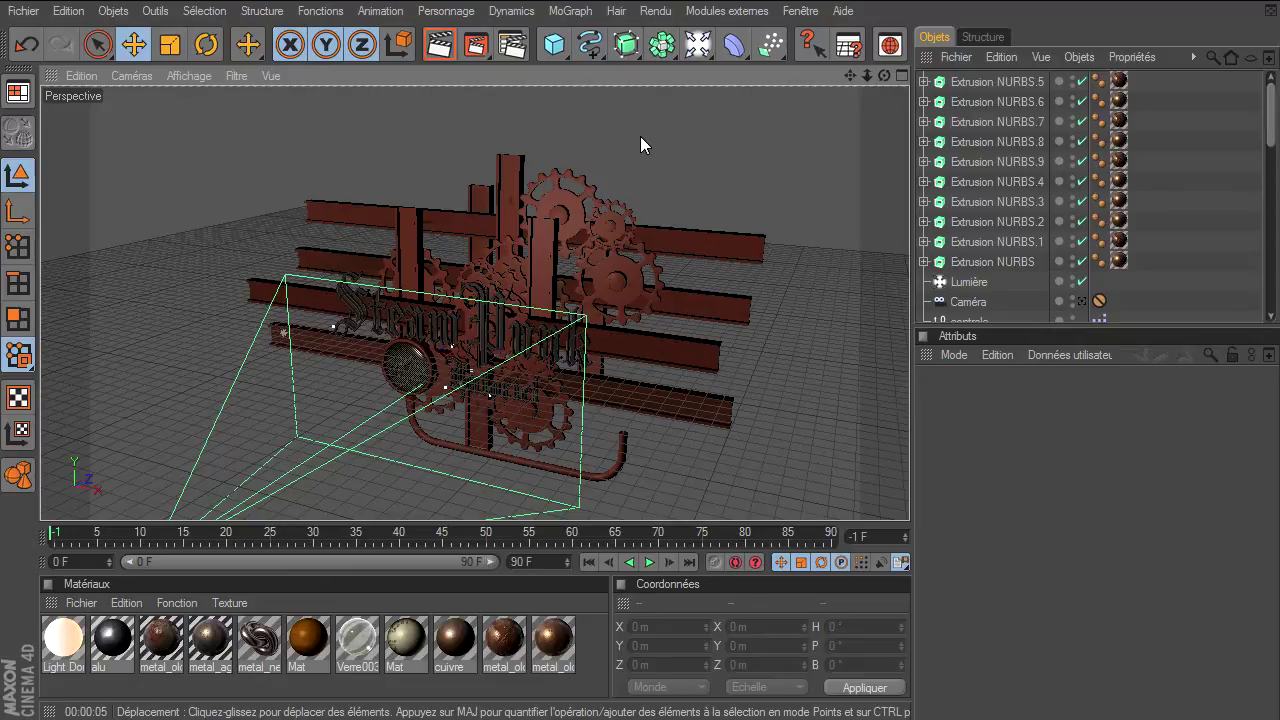
- Switch the viewport display to Ombrage constant (lignes) from the Affichage menu
left_click(190, 76)
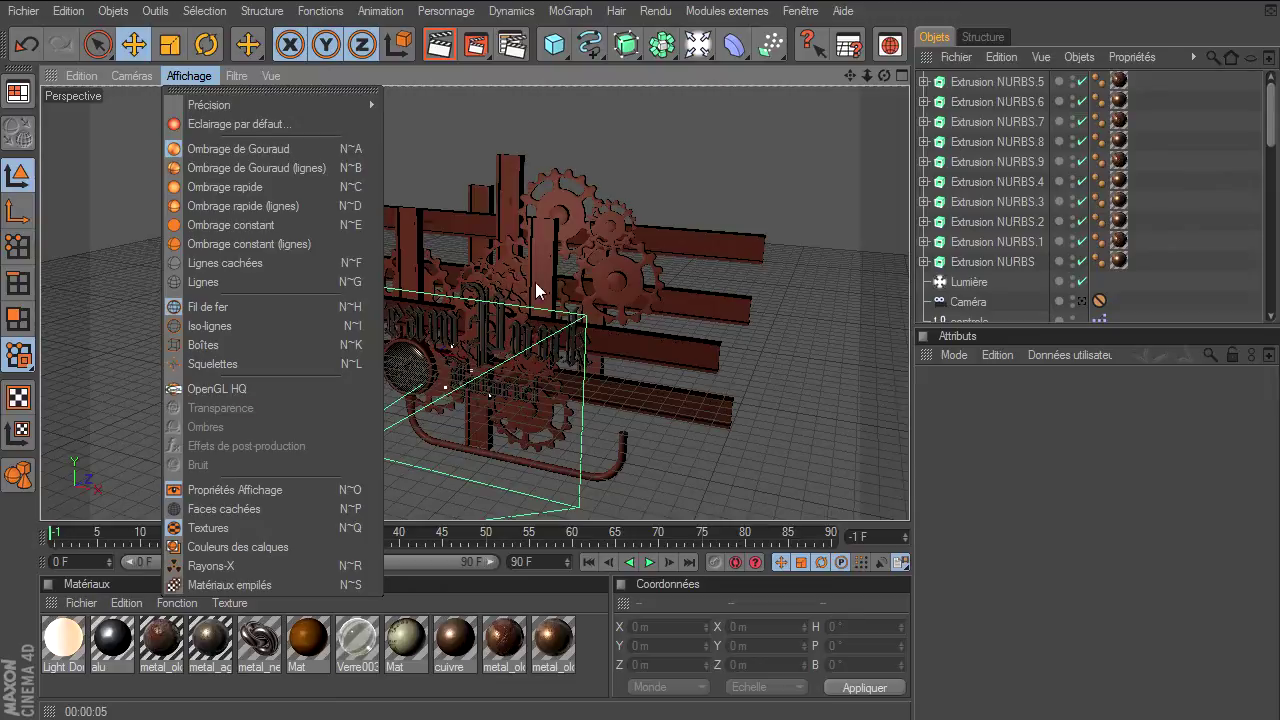
left_click(276, 246)
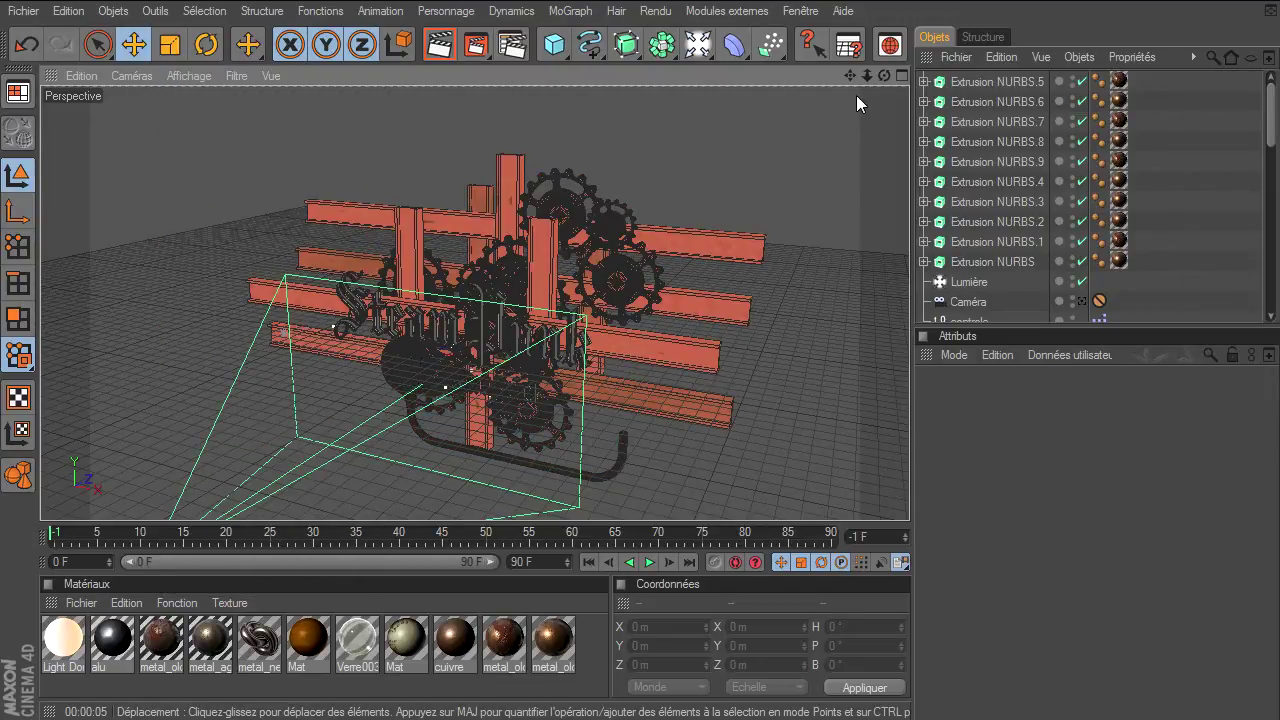
- Zoom in on the Steam Punk title and show the N display-mode shortcut list
mouse_move(869, 77)
left_mouse_down()
mouse_move(909, 495)
mouse_move(555, 280)
left_mouse_up()
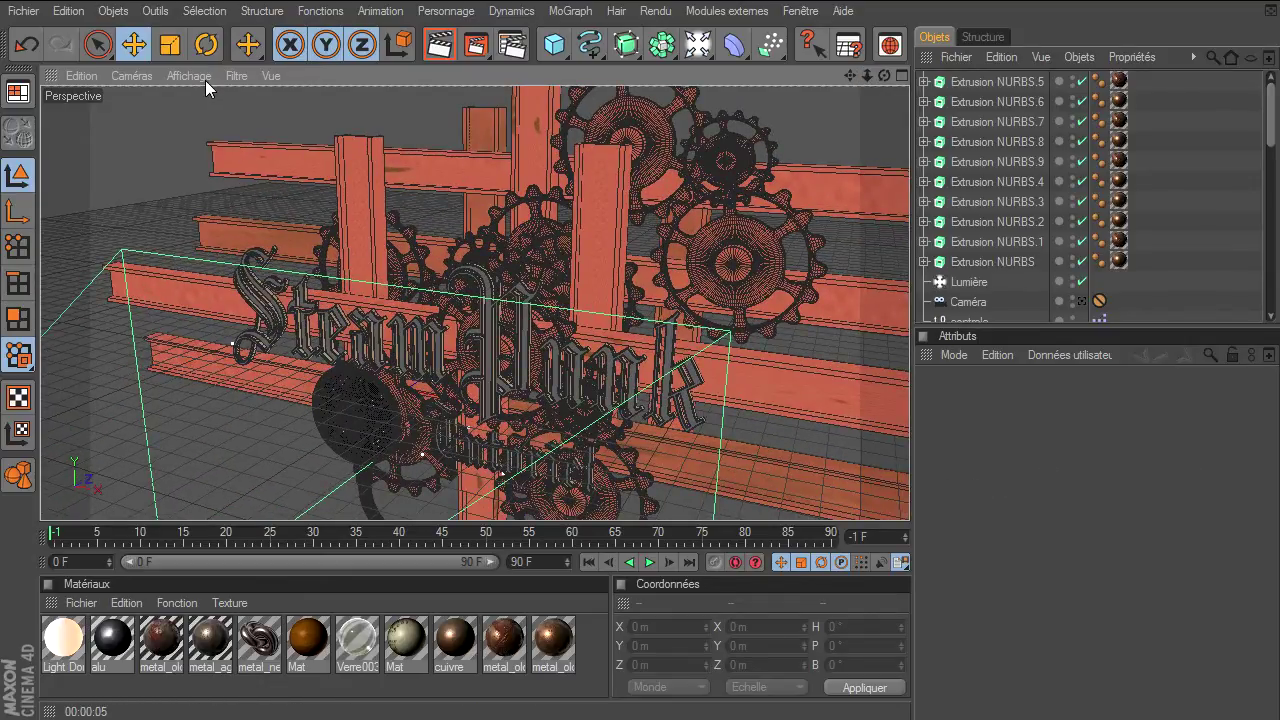
left_click(192, 78)
left_click(604, 329)
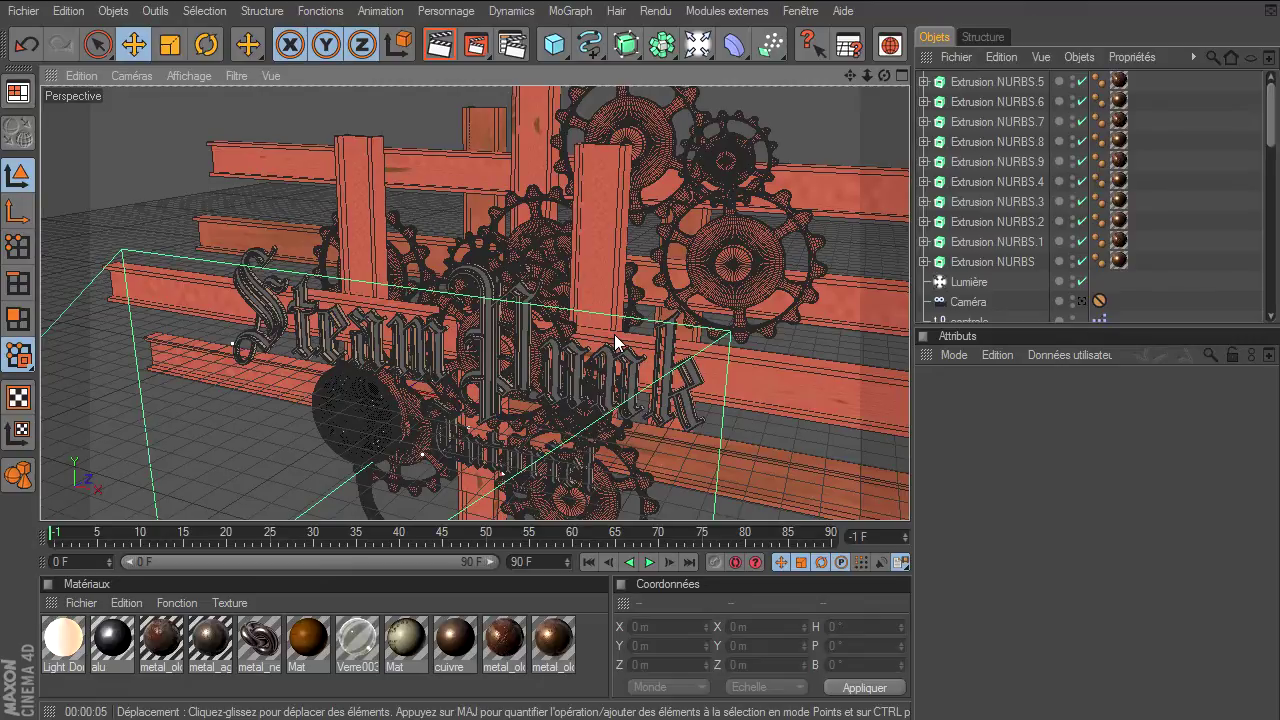
key("n")
key("n")
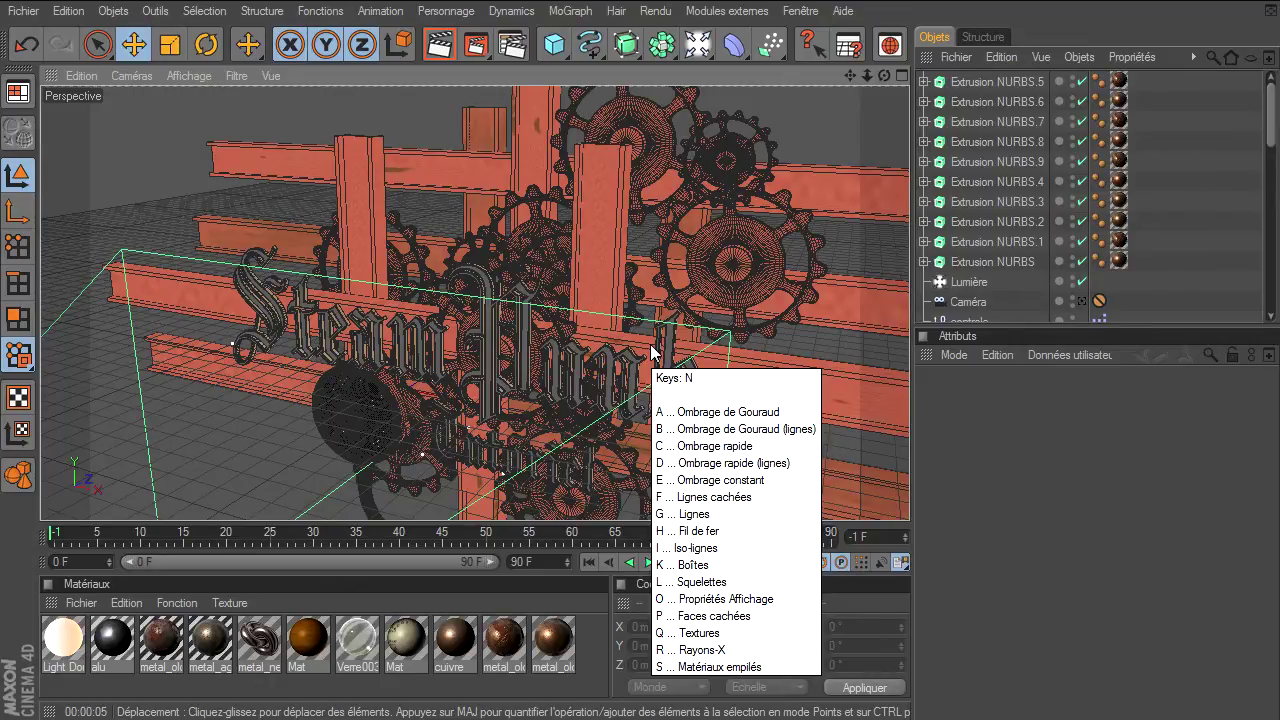
- Set Gouraud shading with N then A, try the R see-through mode, and return to Gouraud
key("a")
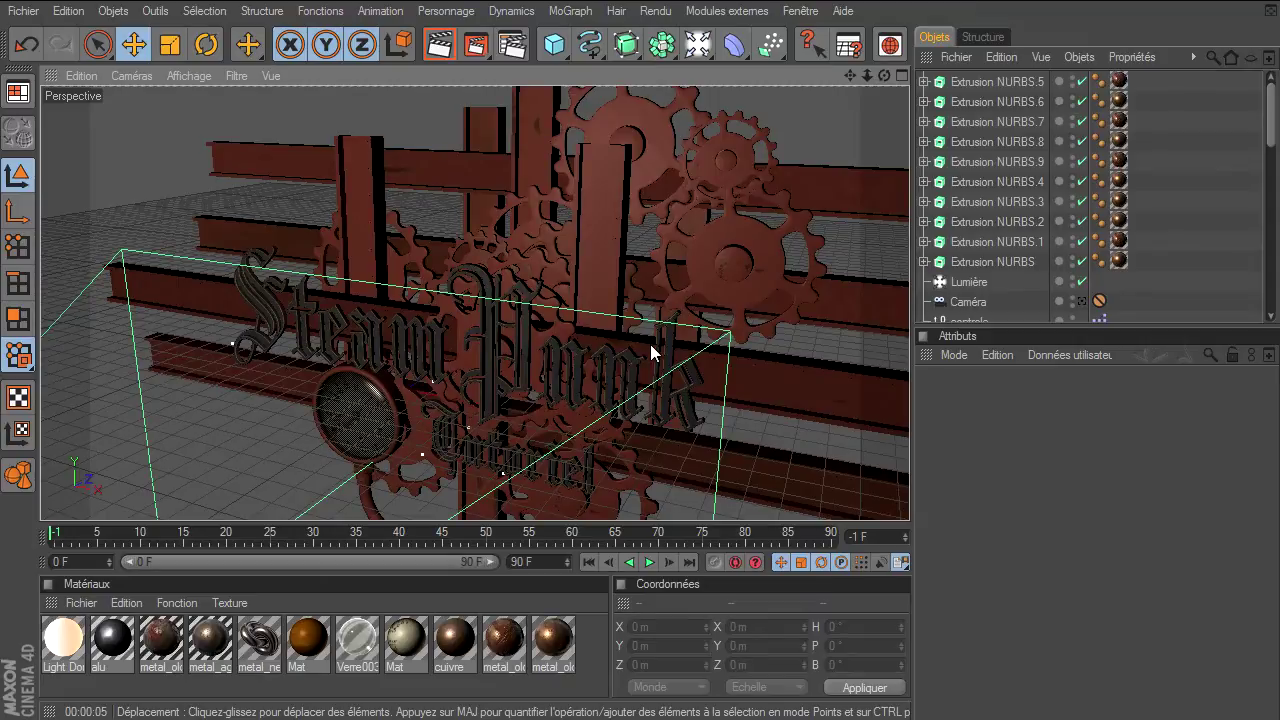
key("n")
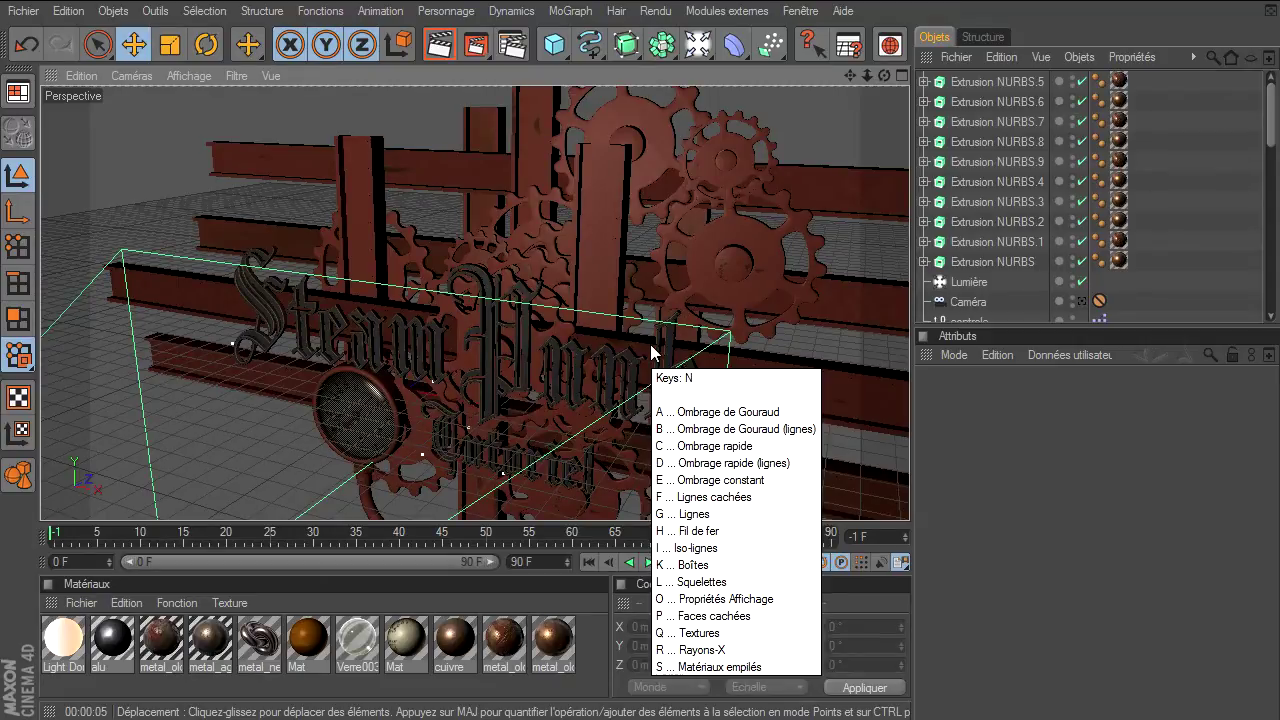
key("r")
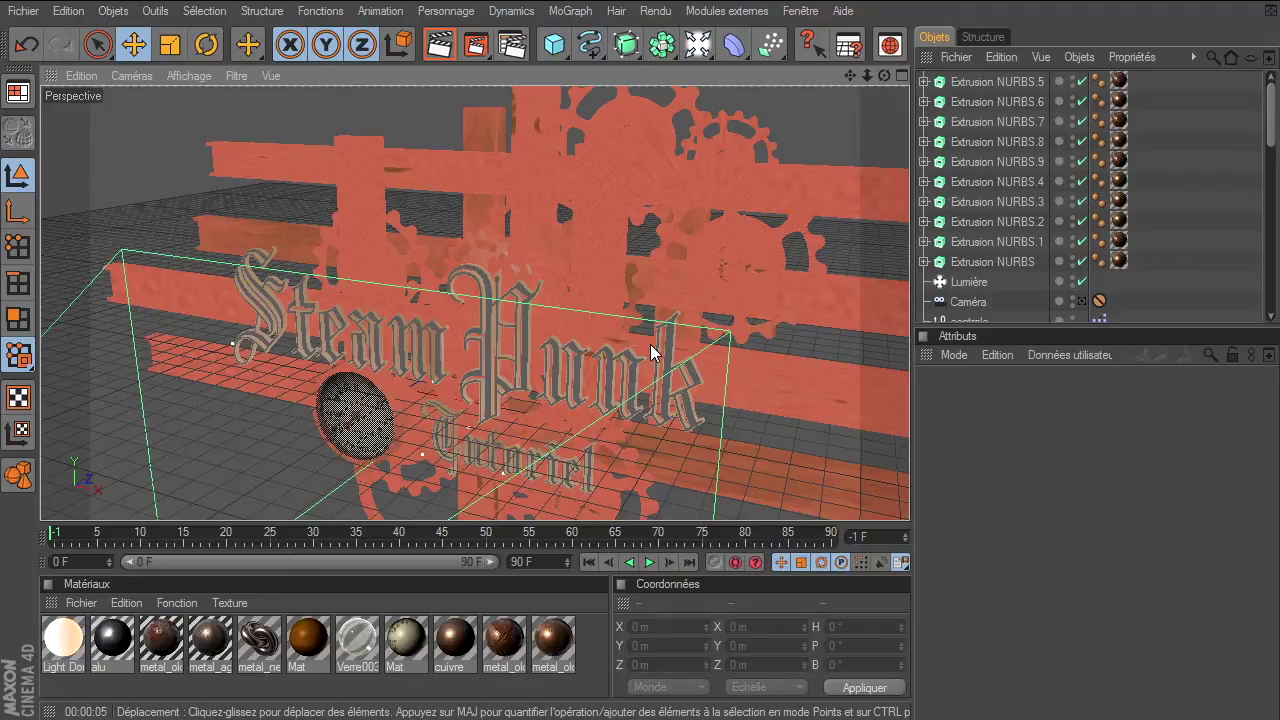
key("n")
key("a")
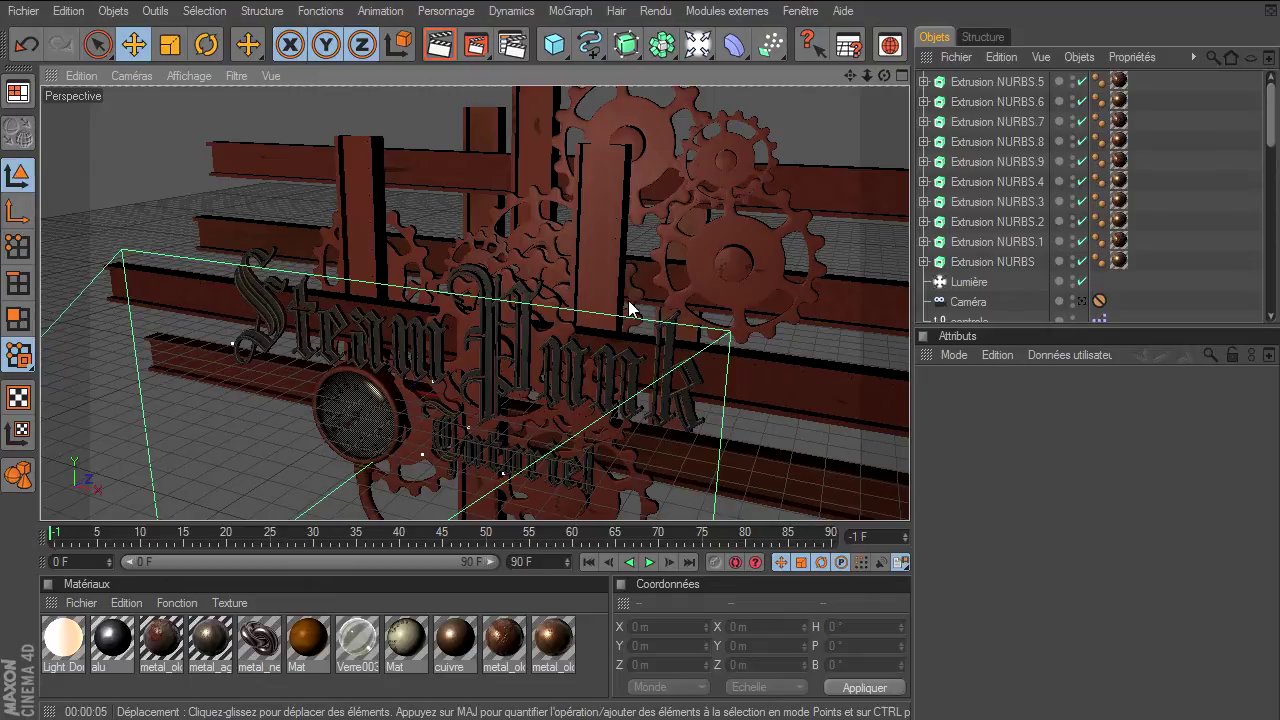
- Show the M modelling-commands shortcut list, dismiss it, and show it again
key("m")
key("Escape")
key("m")
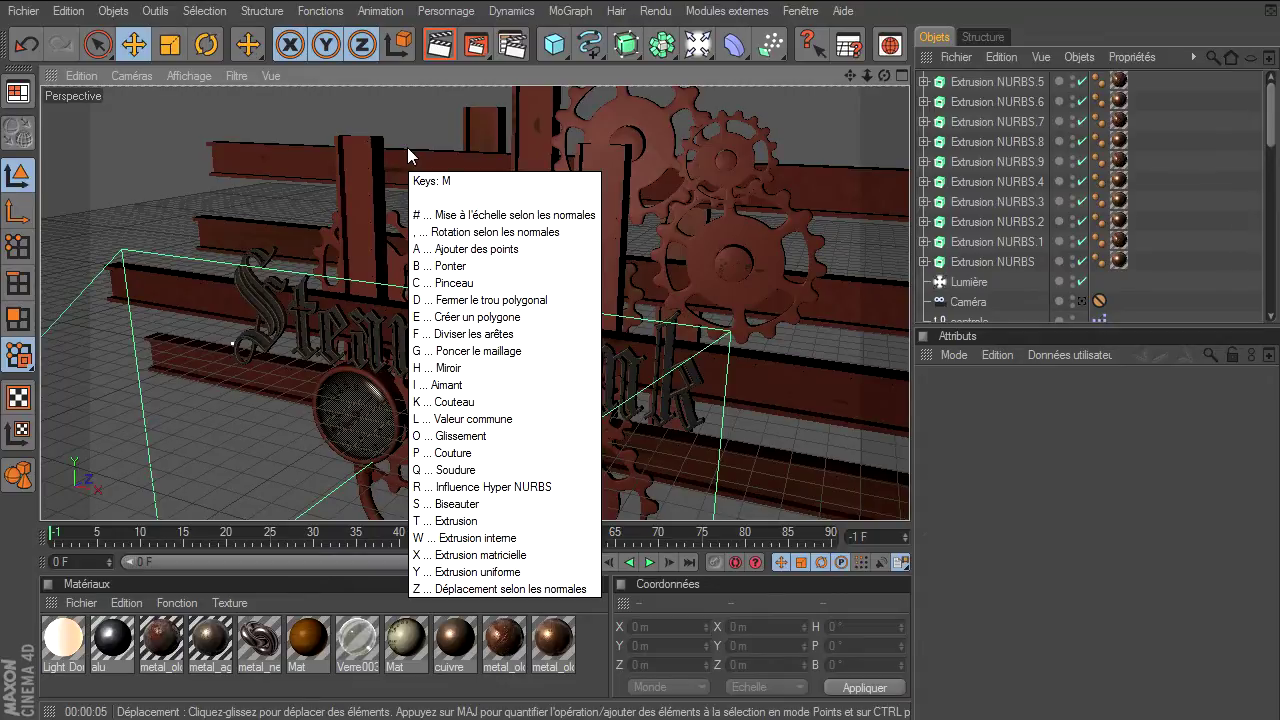
- Activate the Aimant magnet tool, then the Biseauter bevel tool via the M shortcuts
key("i")
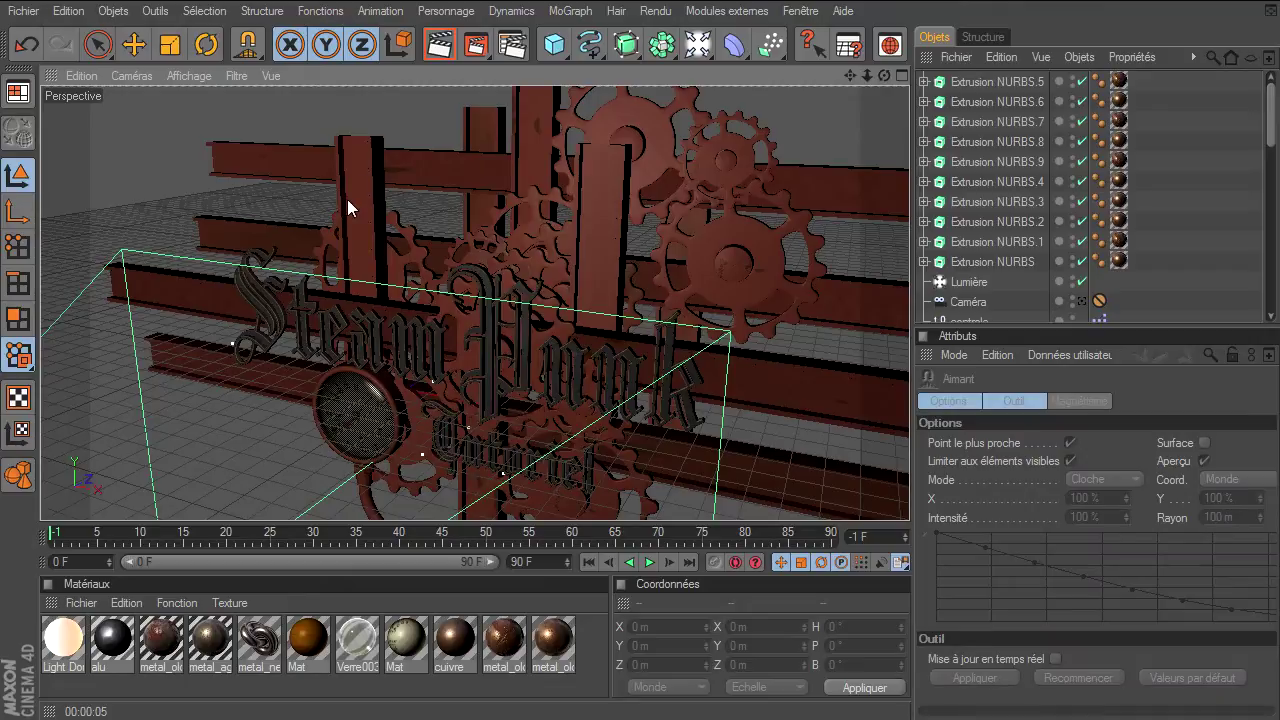
key("m")
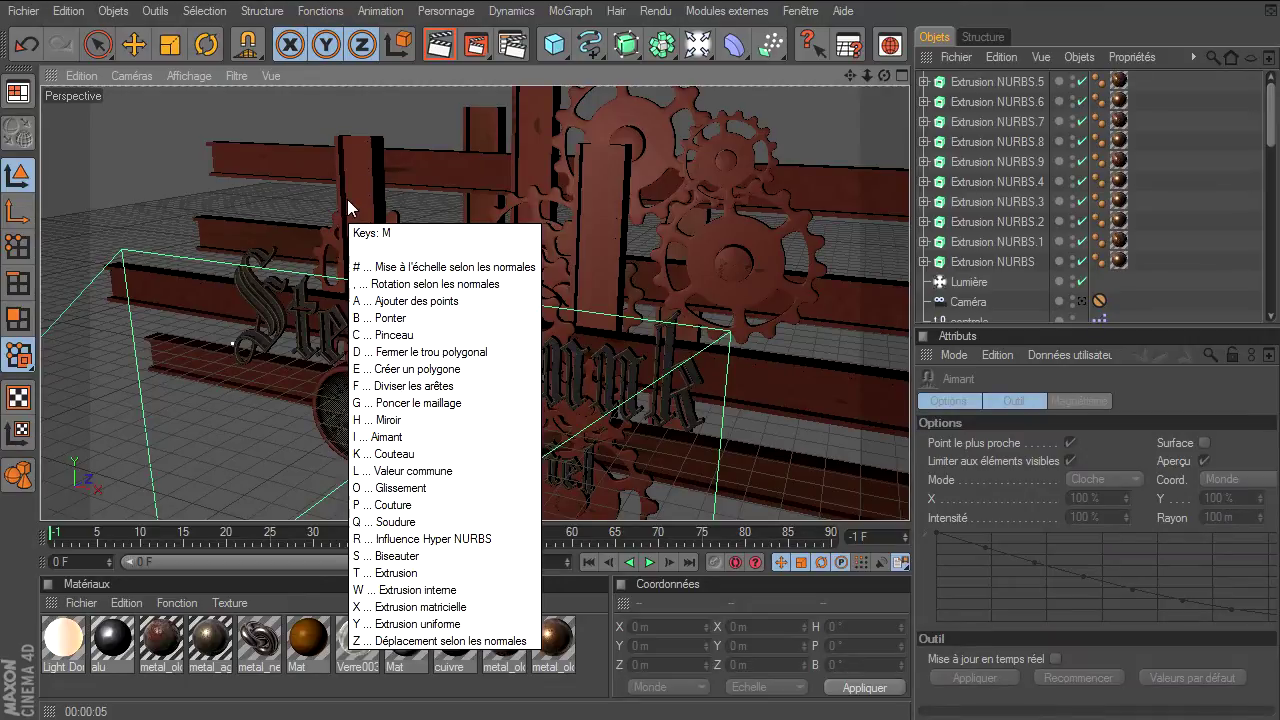
key("s")
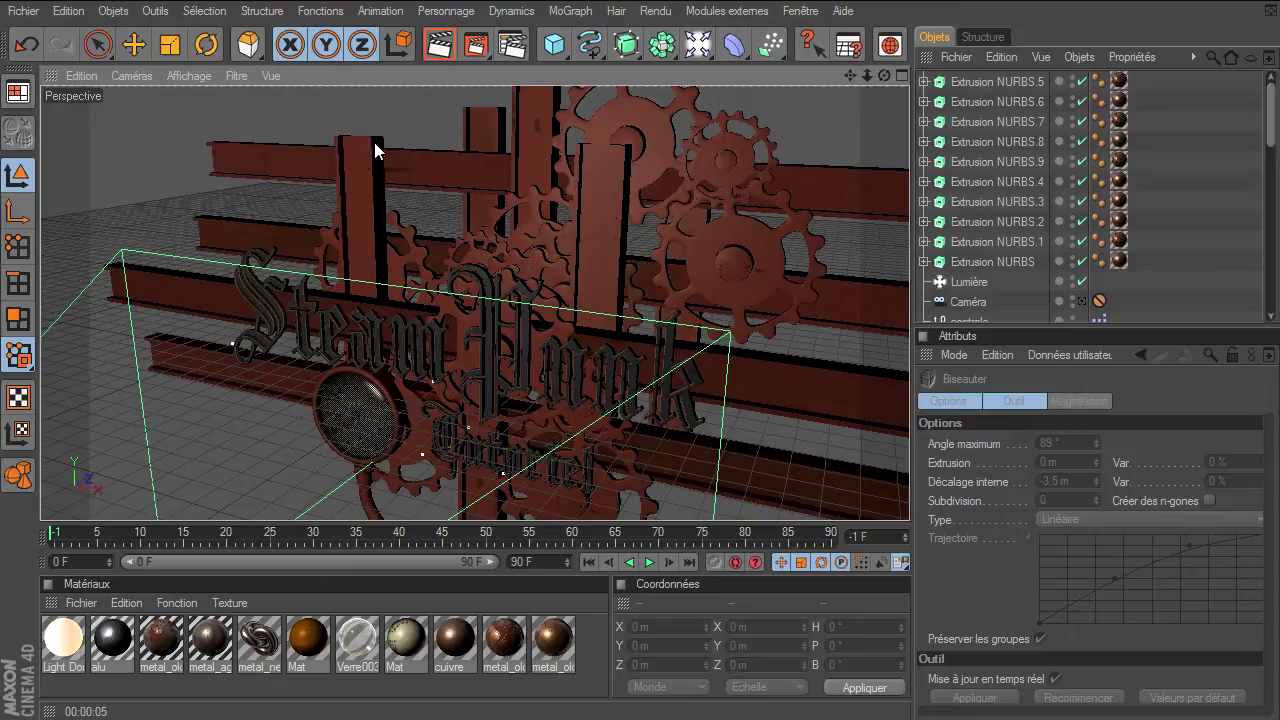
- Look through the Structure menu, then show the U selection-command shortcut list
left_click(264, 12)
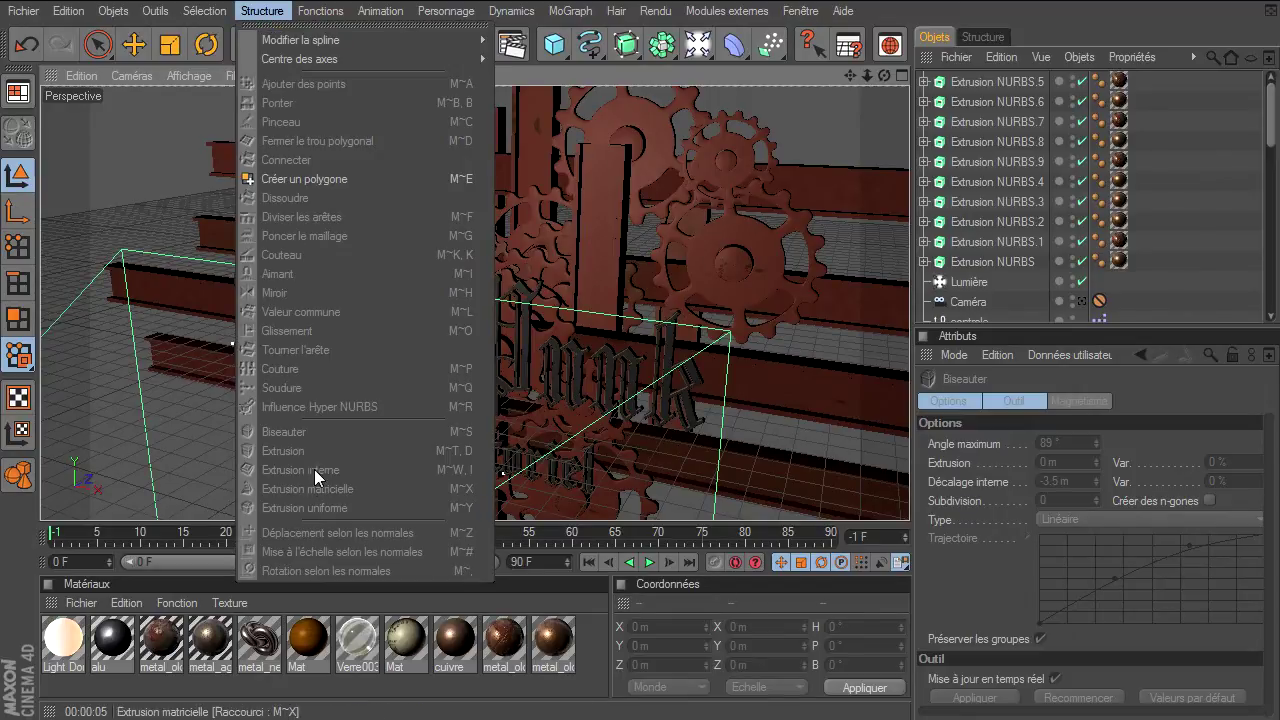
left_click(490, 304)
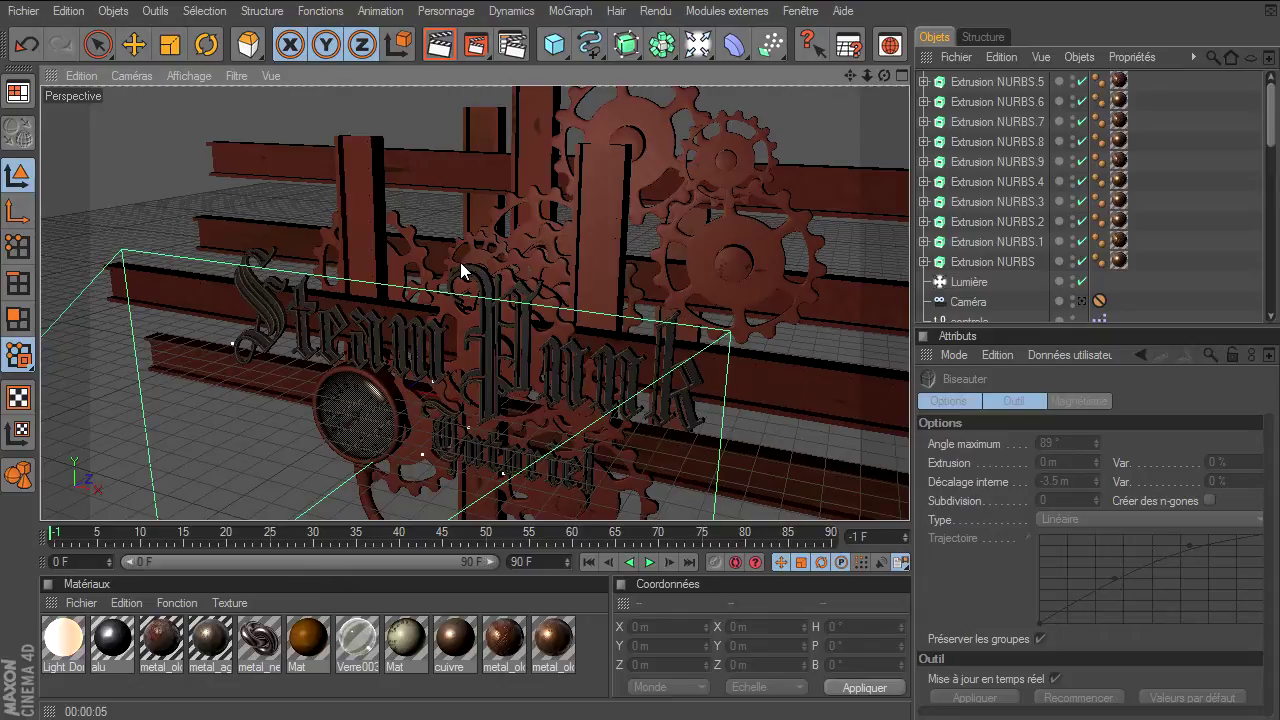
key("u")
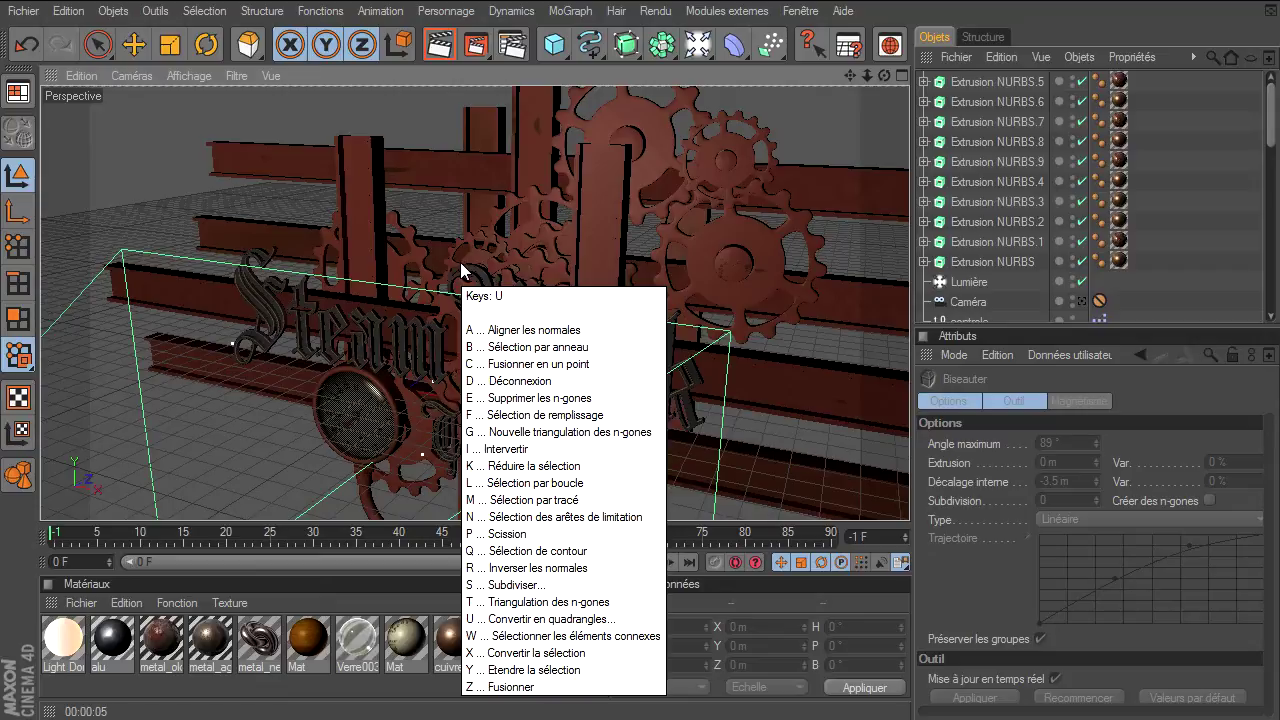
- Activate Sélection par boucle, revisit the U list, then switch to the selection brush with radius 10
key("l")
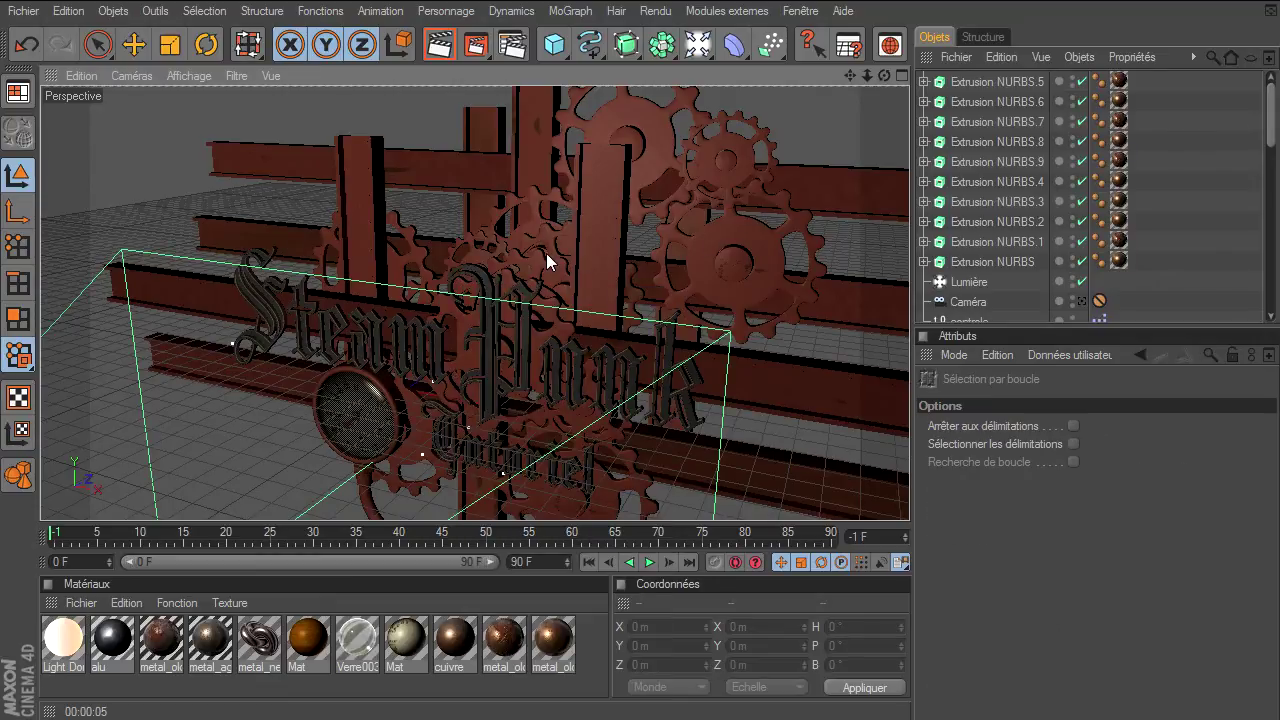
key("u")
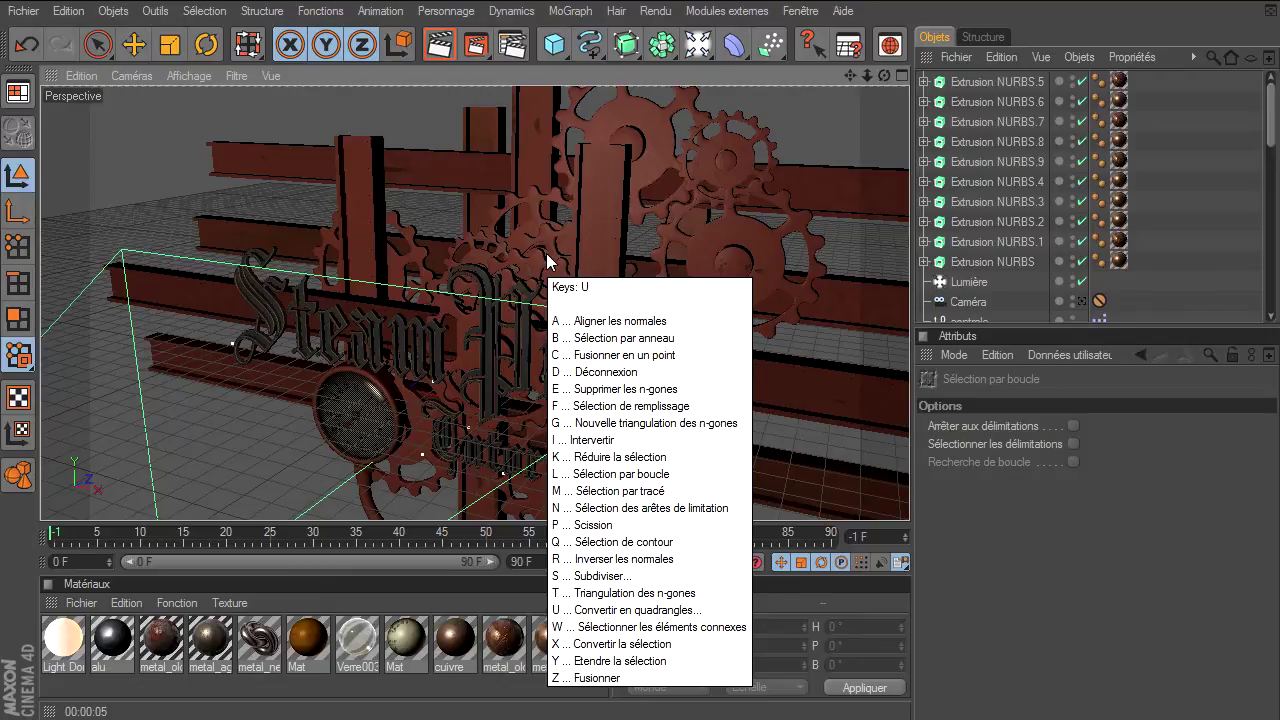
key("l")
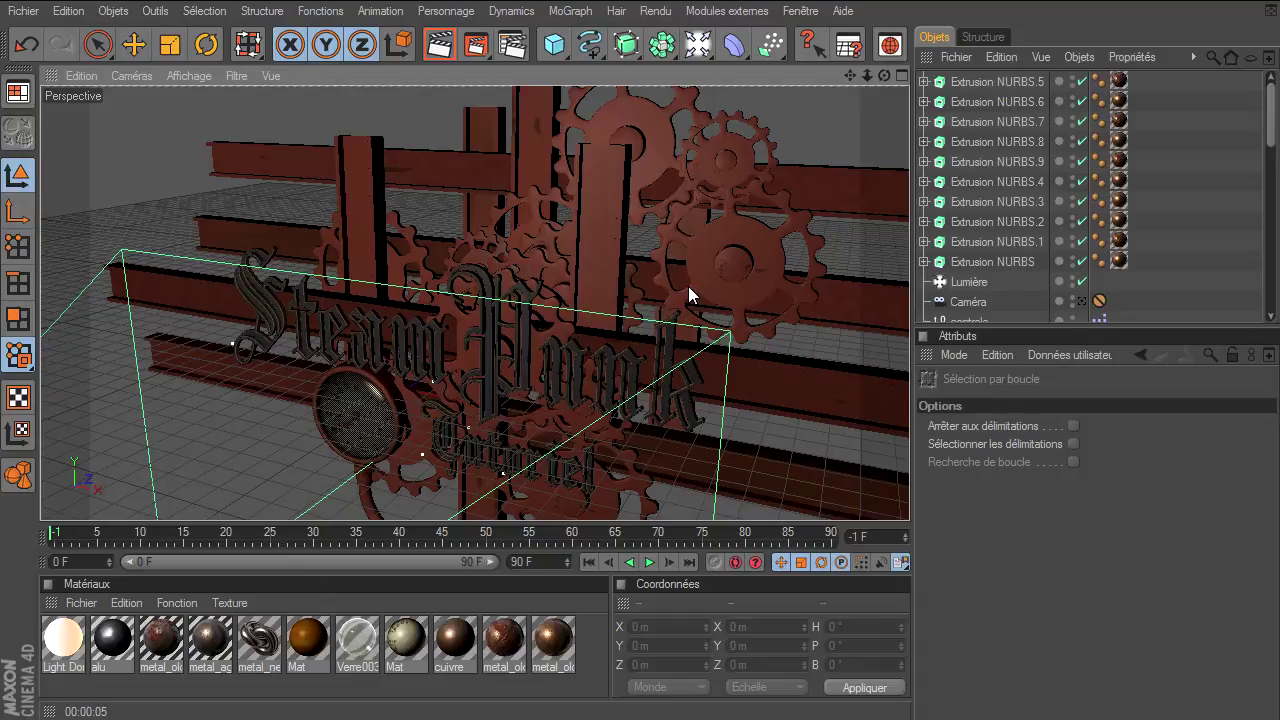
key("9")
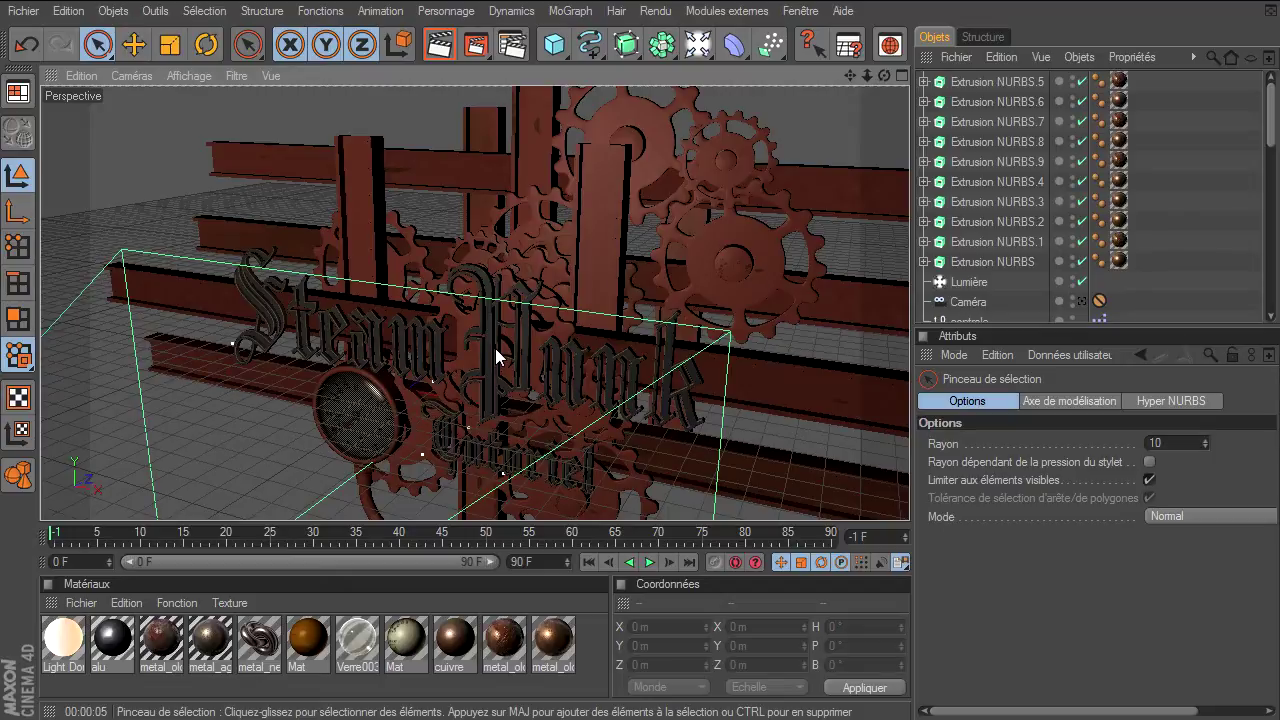
- Switch back to Sélection par boucle and inspect the recently used tools list
key("u")
key("l")
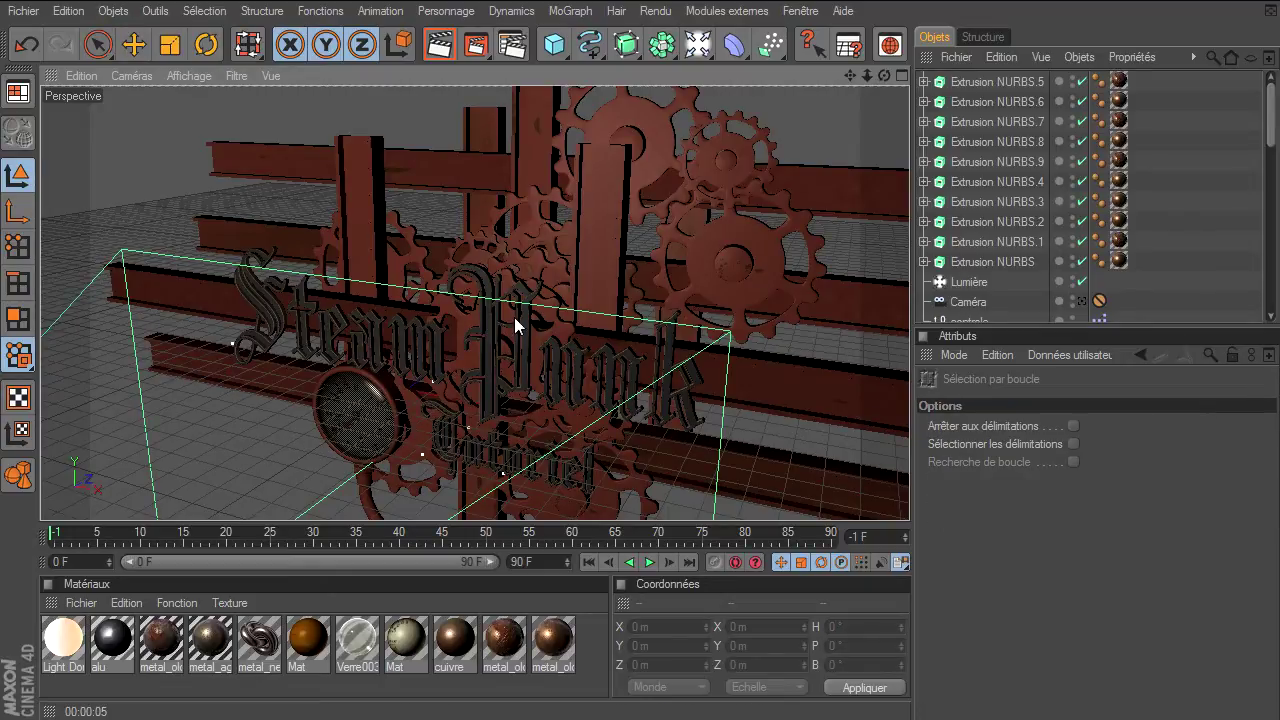
left_click(250, 48)
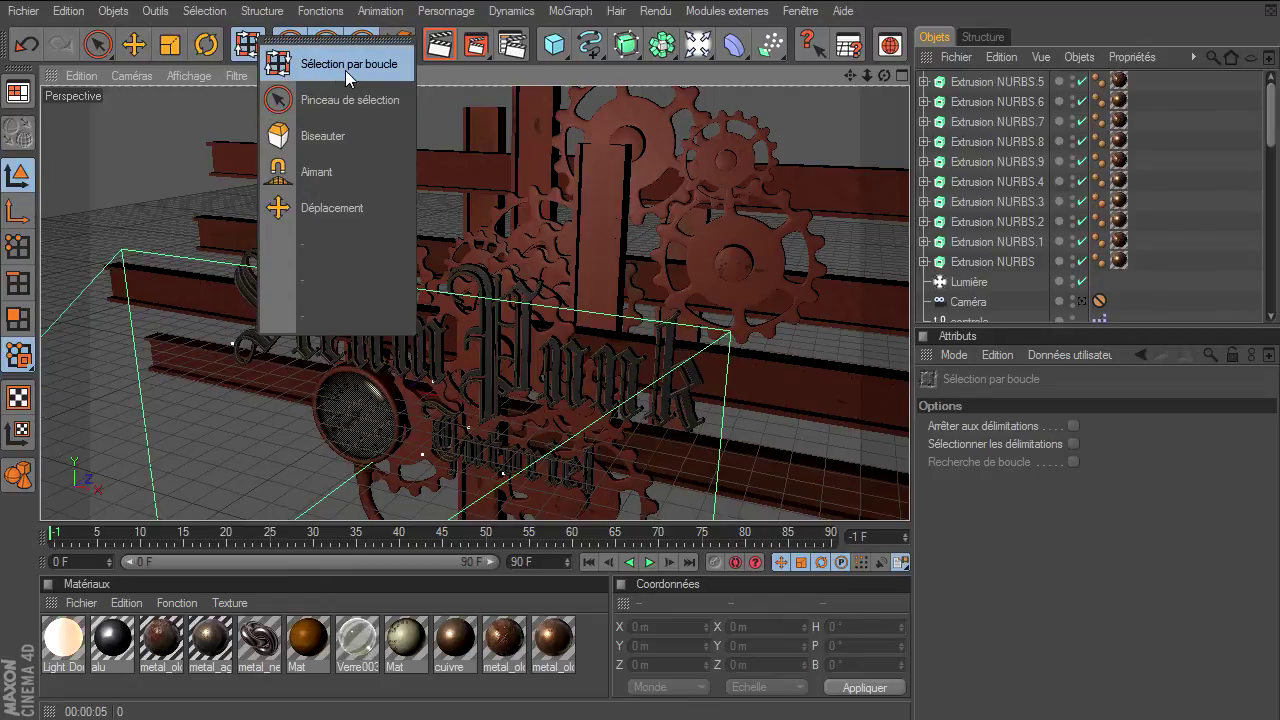
left_click(944, 543)
- Alternate between the selection brush and loop selection, ending on the selection brush
key("9")
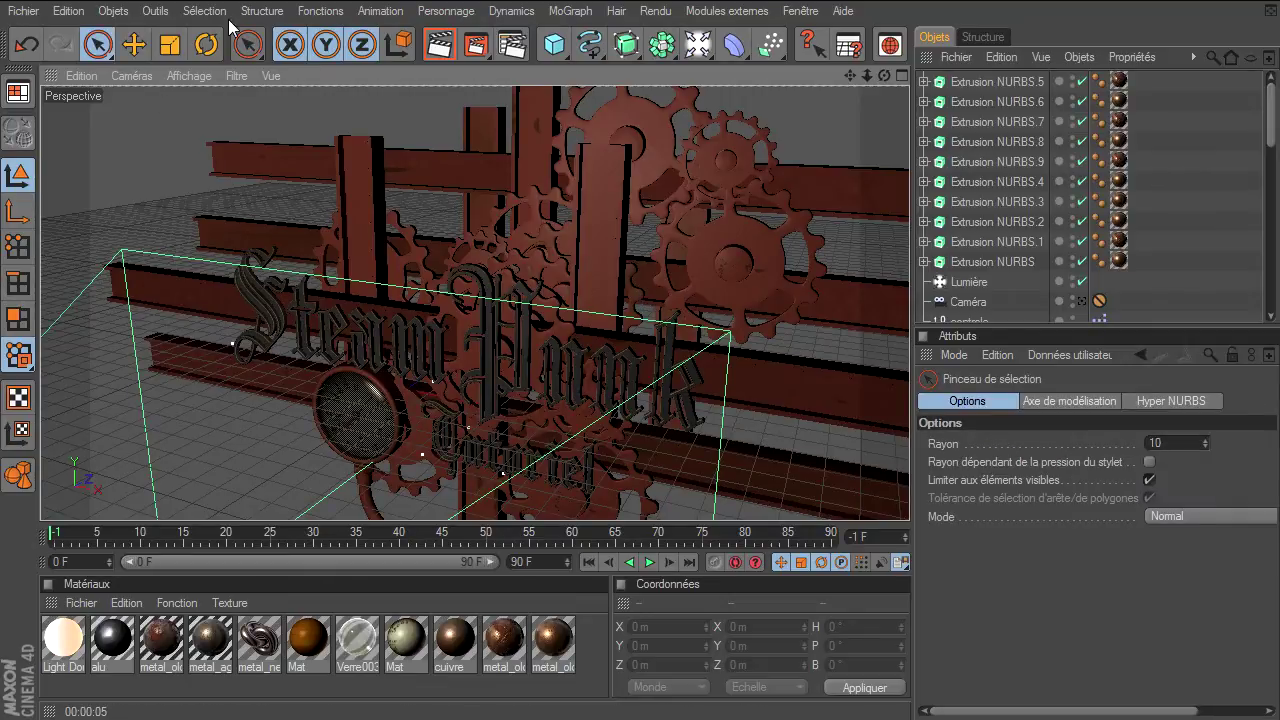
left_click(249, 50)
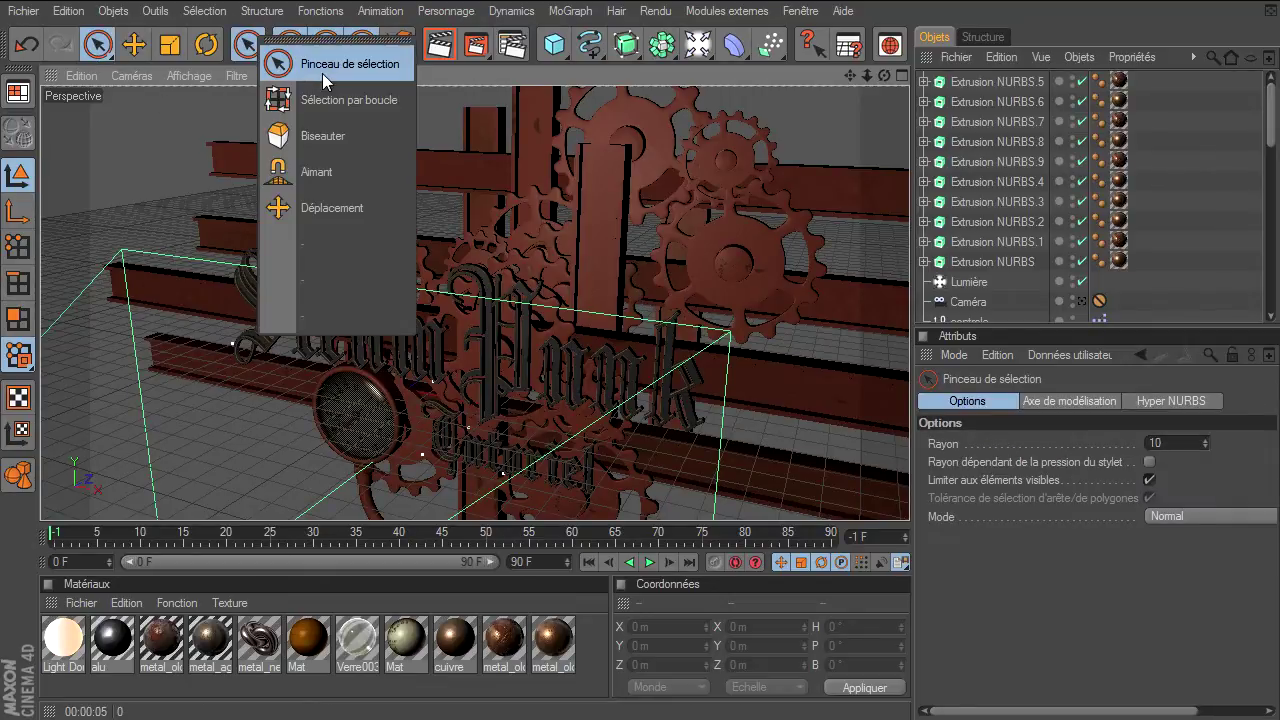
left_click(290, 64)
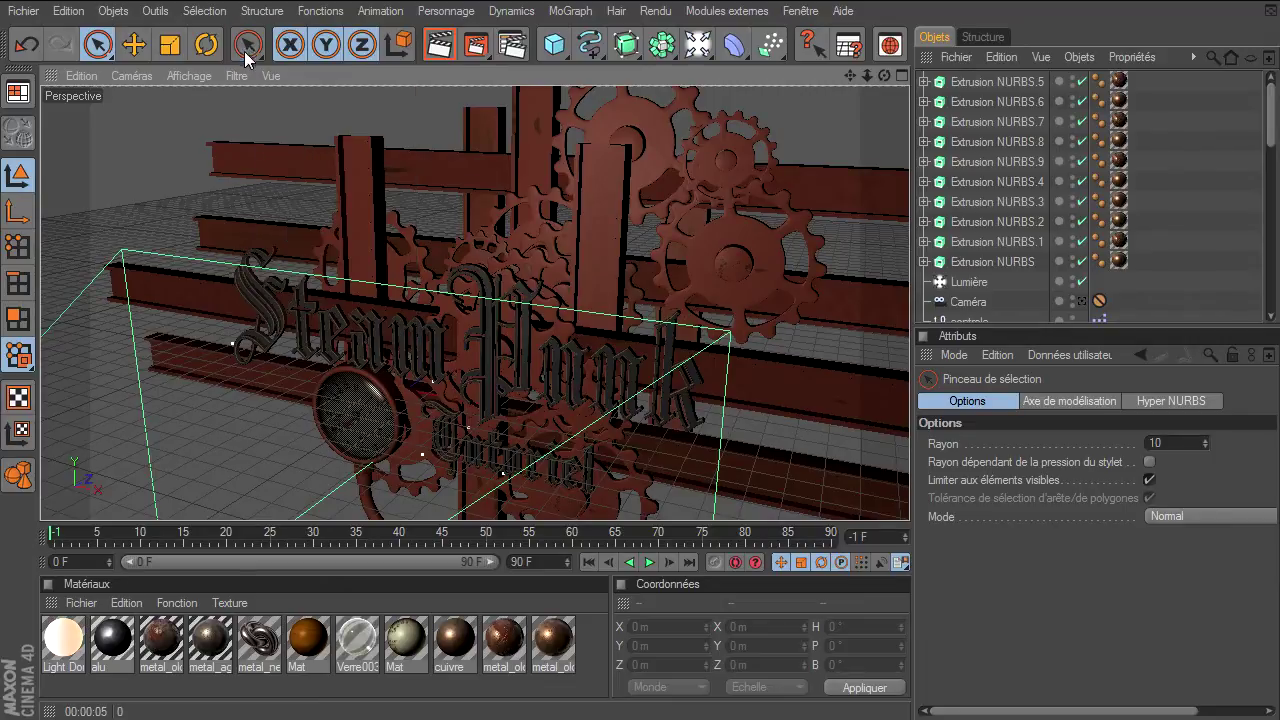
key("u")
key("l")
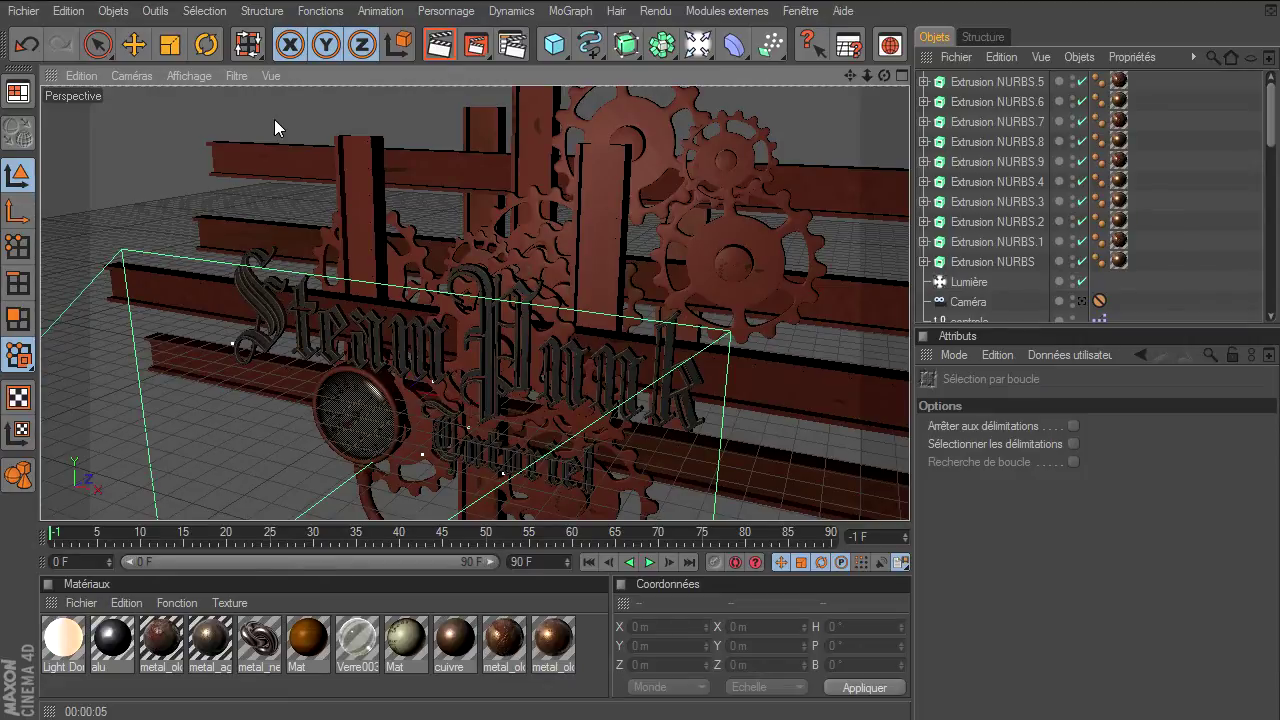
key("9")
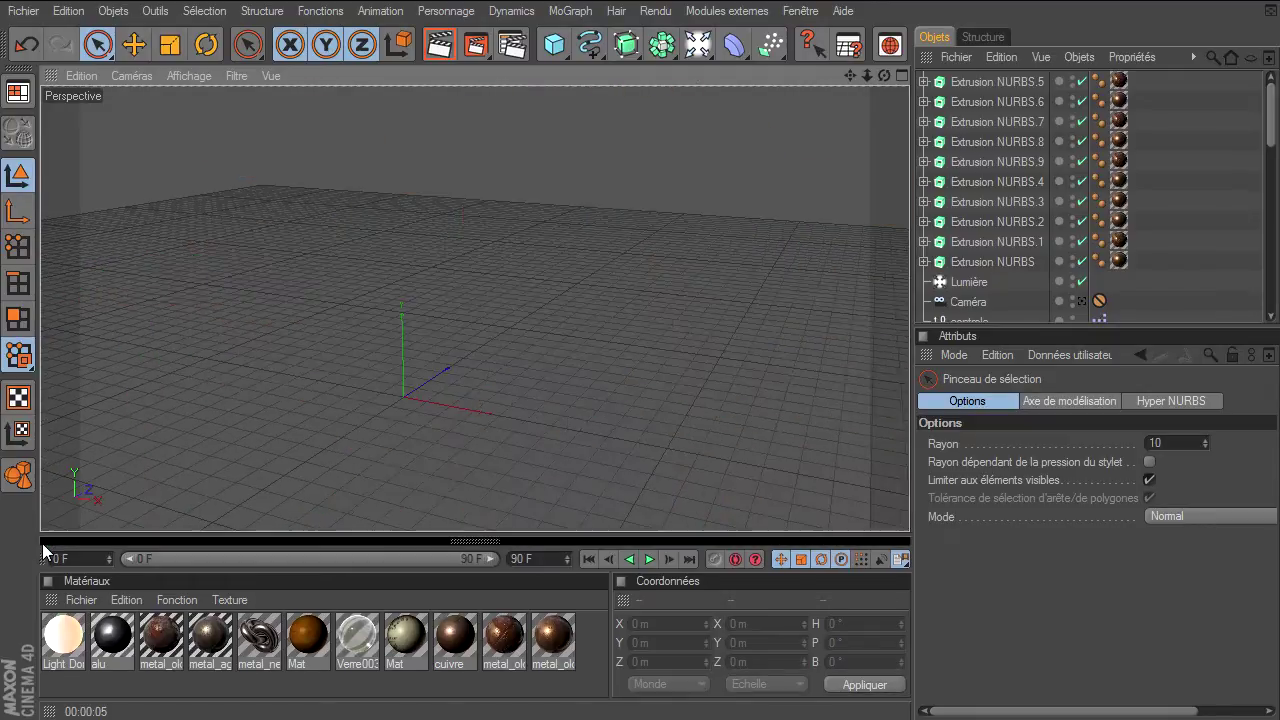
- Collapse and restore the timeline, try moving the materials and objects panels, and toggle the tool palette
left_click_drag(42, 543, 41, 562)
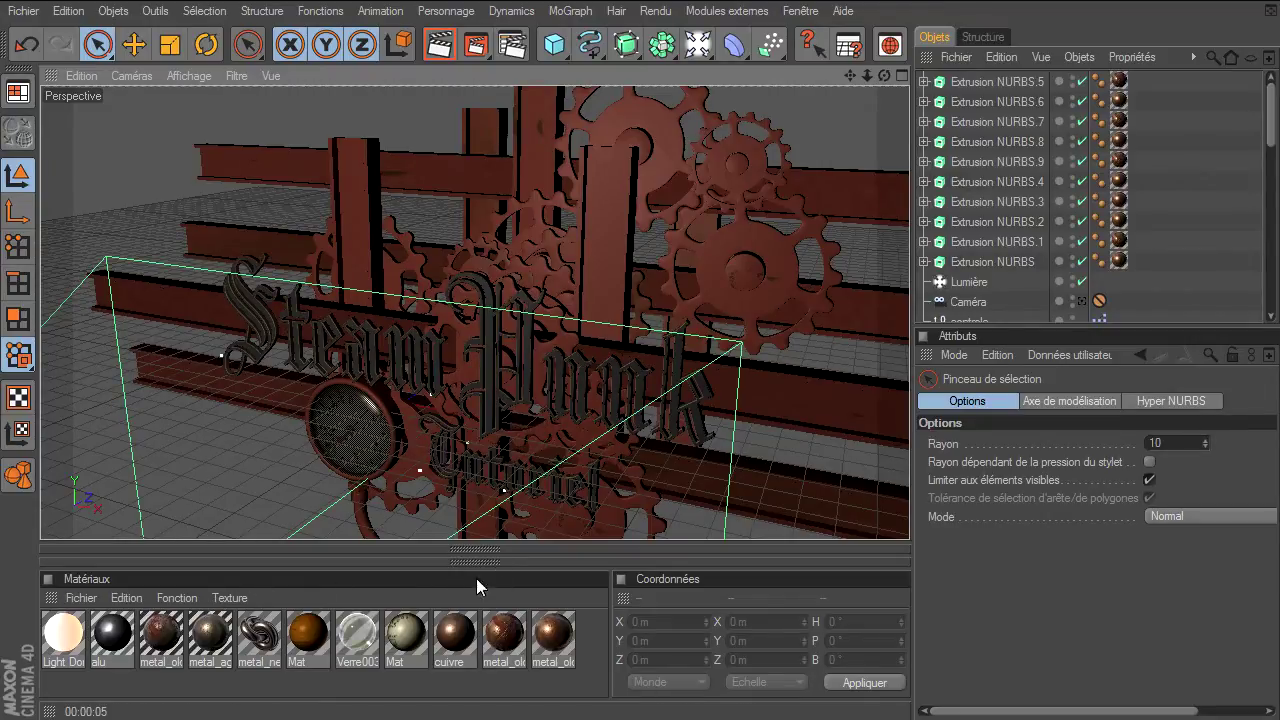
left_click(321, 548)
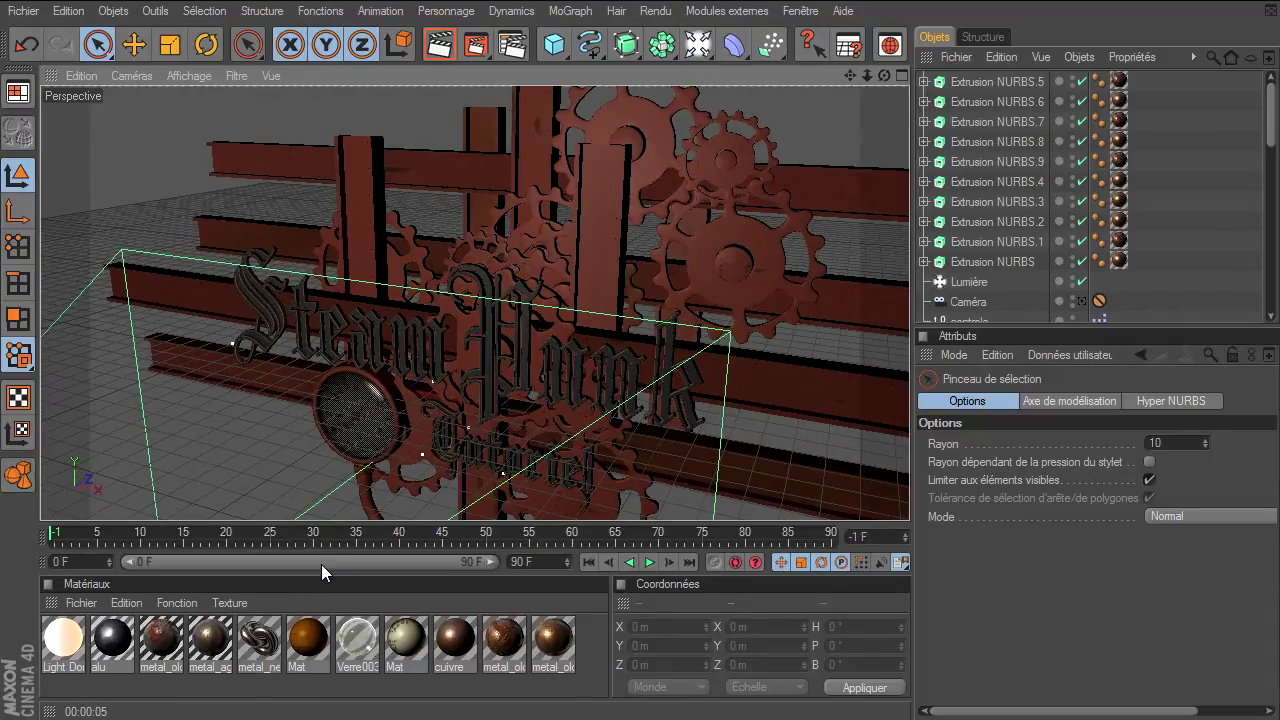
left_click_drag(48, 600, 45, 612)
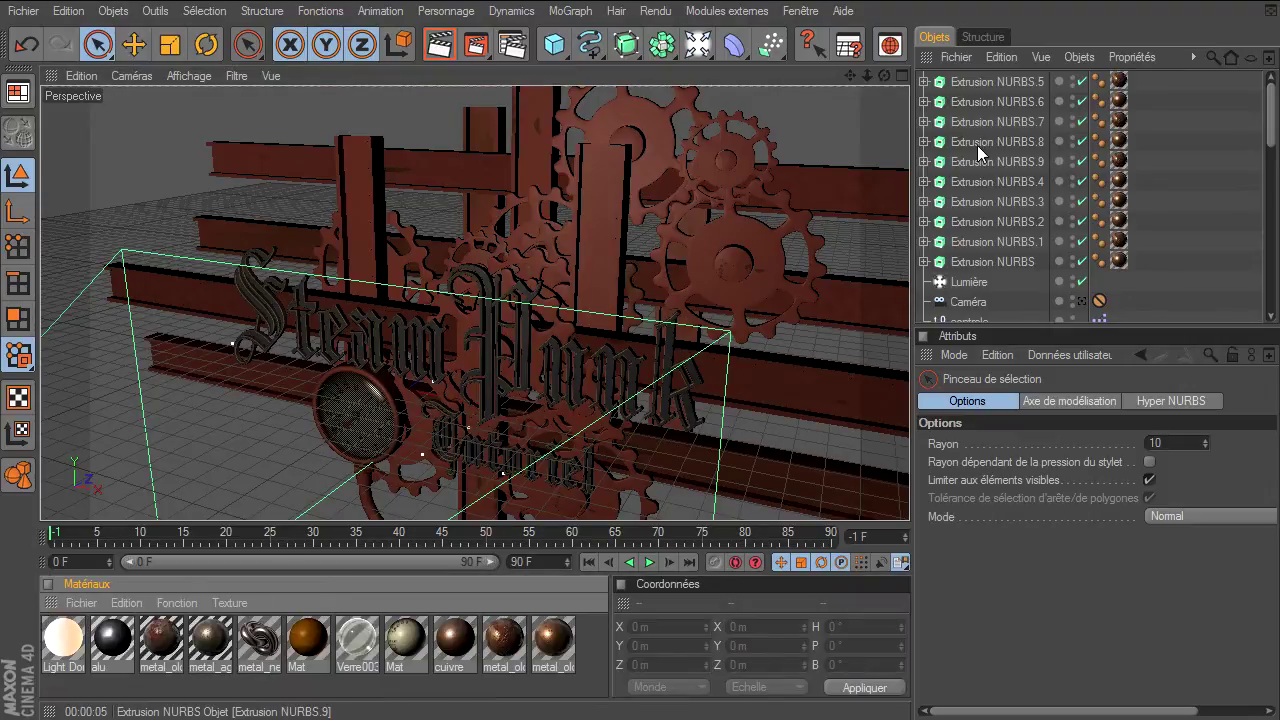
left_click_drag(924, 60, 931, 46)
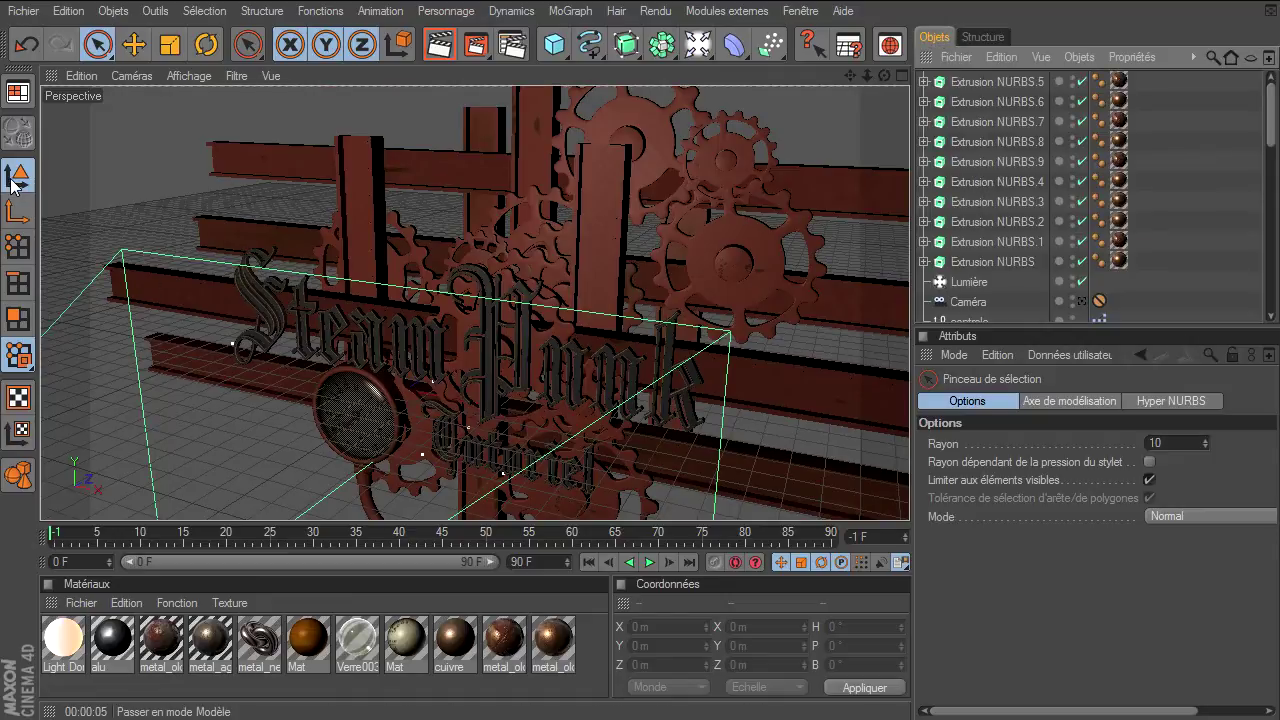
left_click(20, 92)
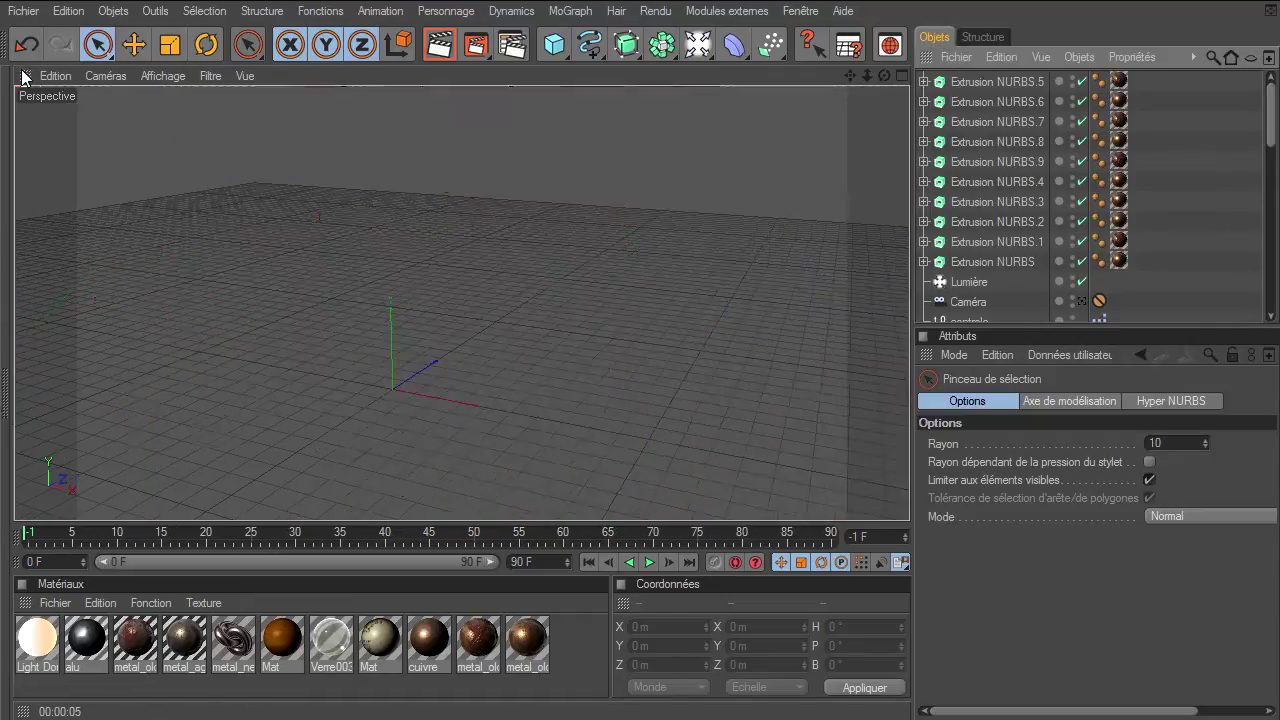
left_click(5, 90)
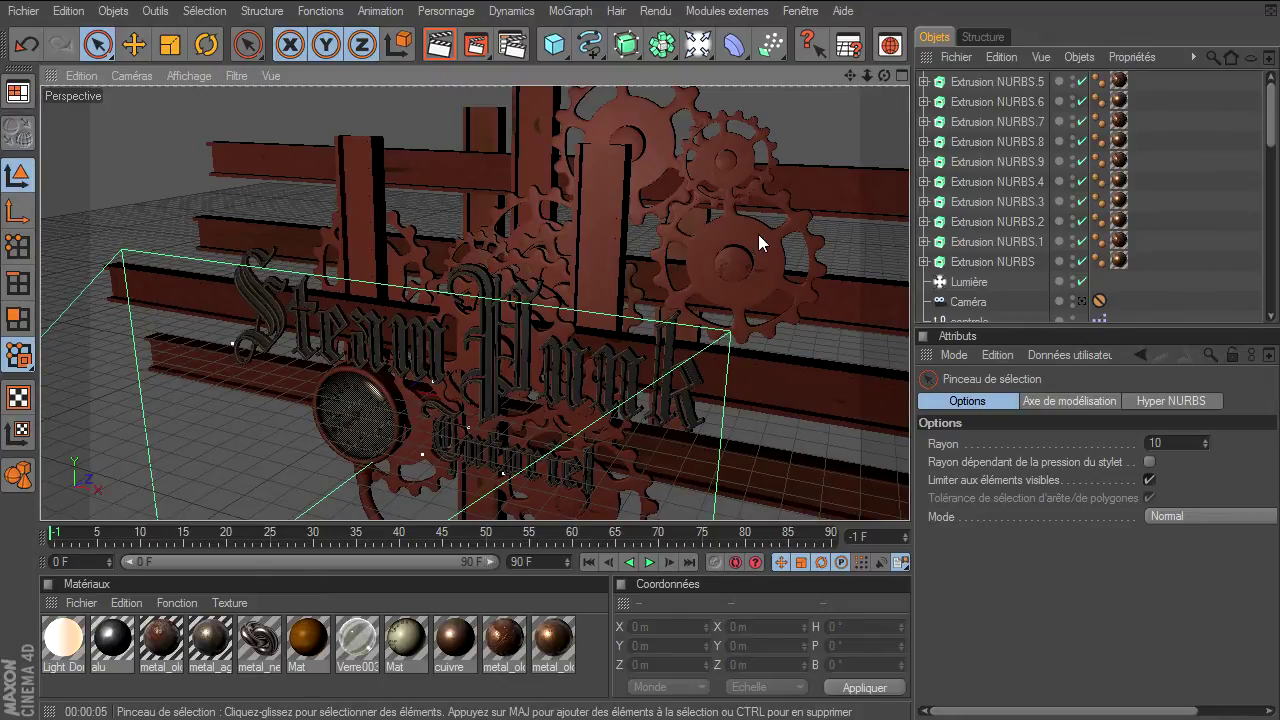
- Tear the primitive-object flyout (Cube through Relief) off into its own docked palette
left_click(252, 51)
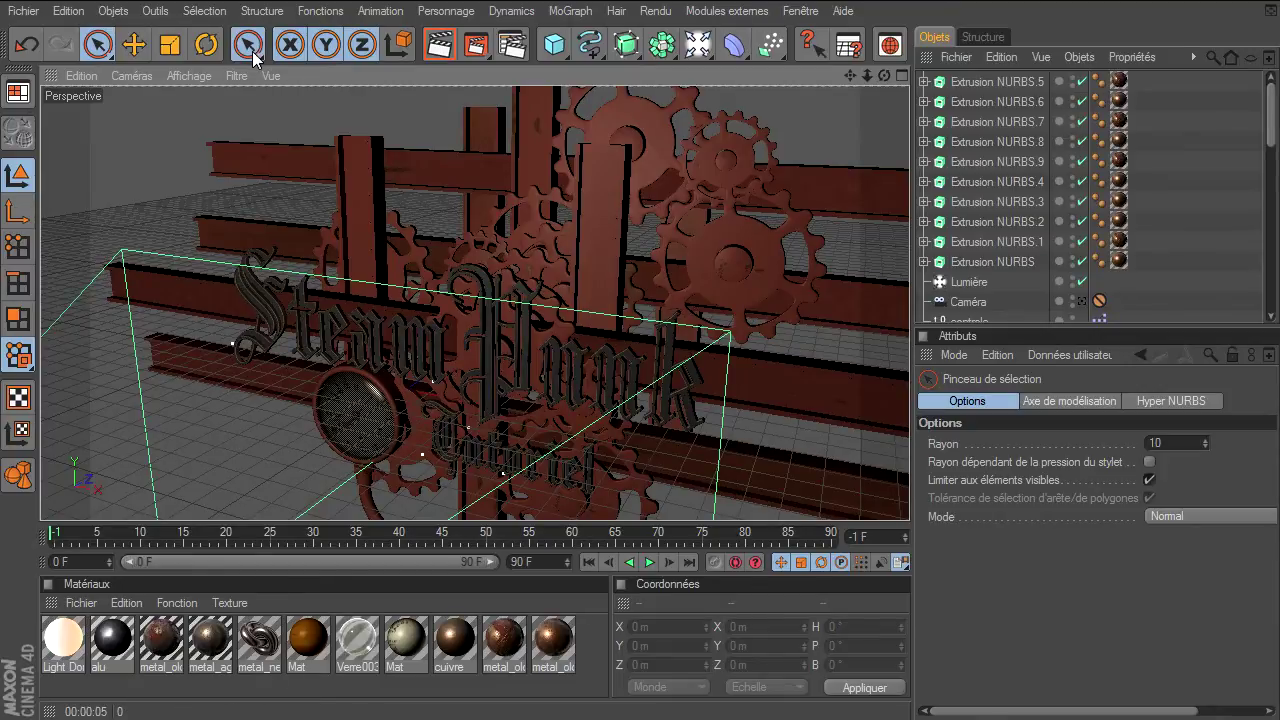
left_click(849, 62)
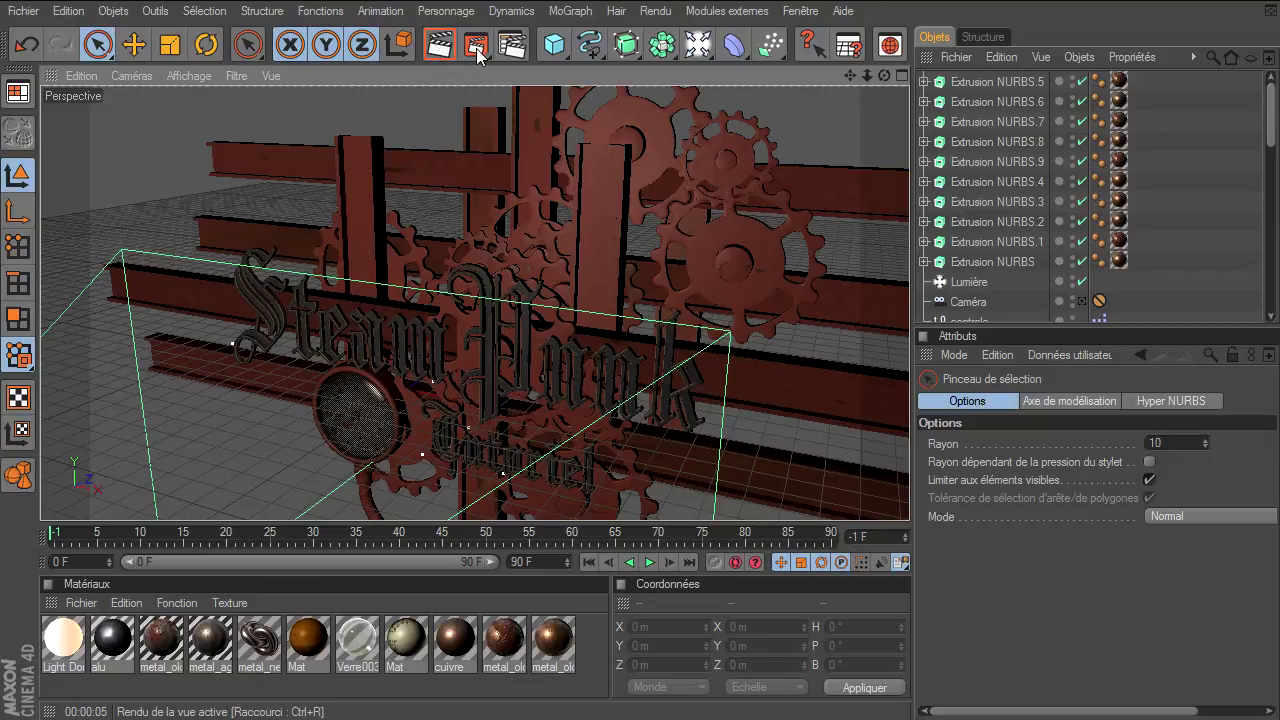
left_click(555, 50)
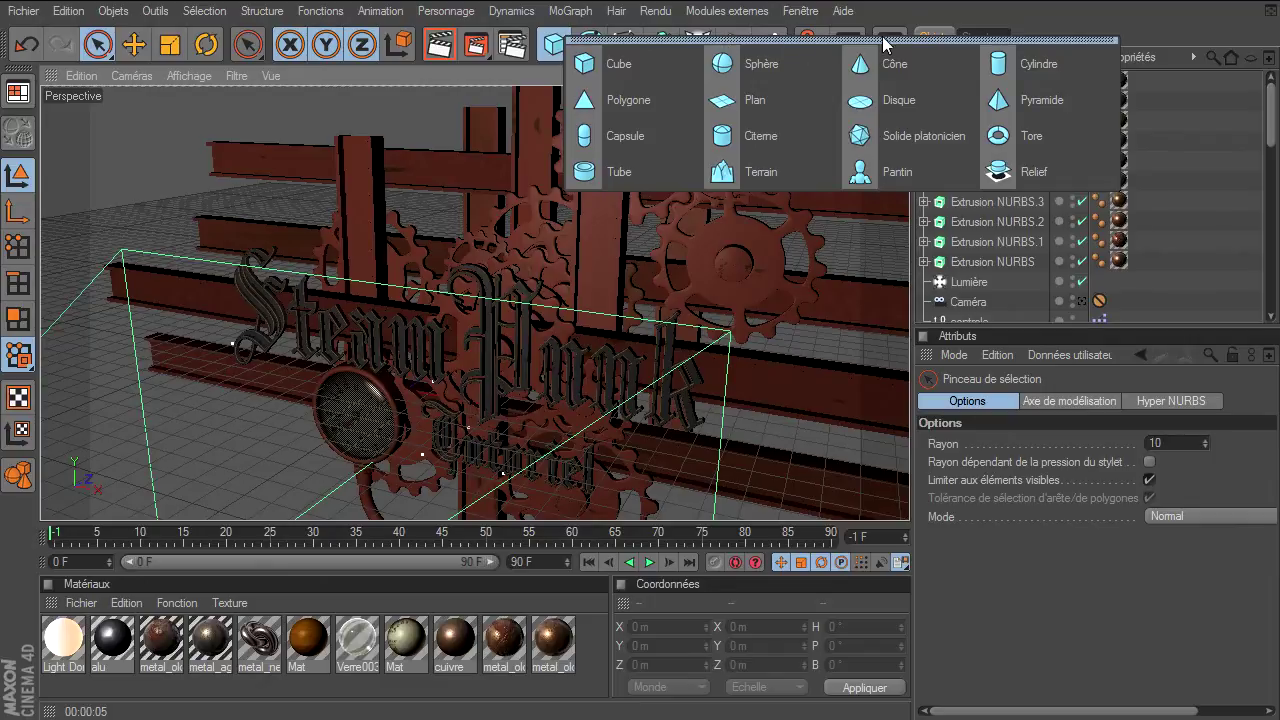
mouse_move(958, 42)
left_mouse_down()
mouse_move(729, 30)
mouse_move(870, 497)
mouse_move(924, 543)
left_mouse_up()
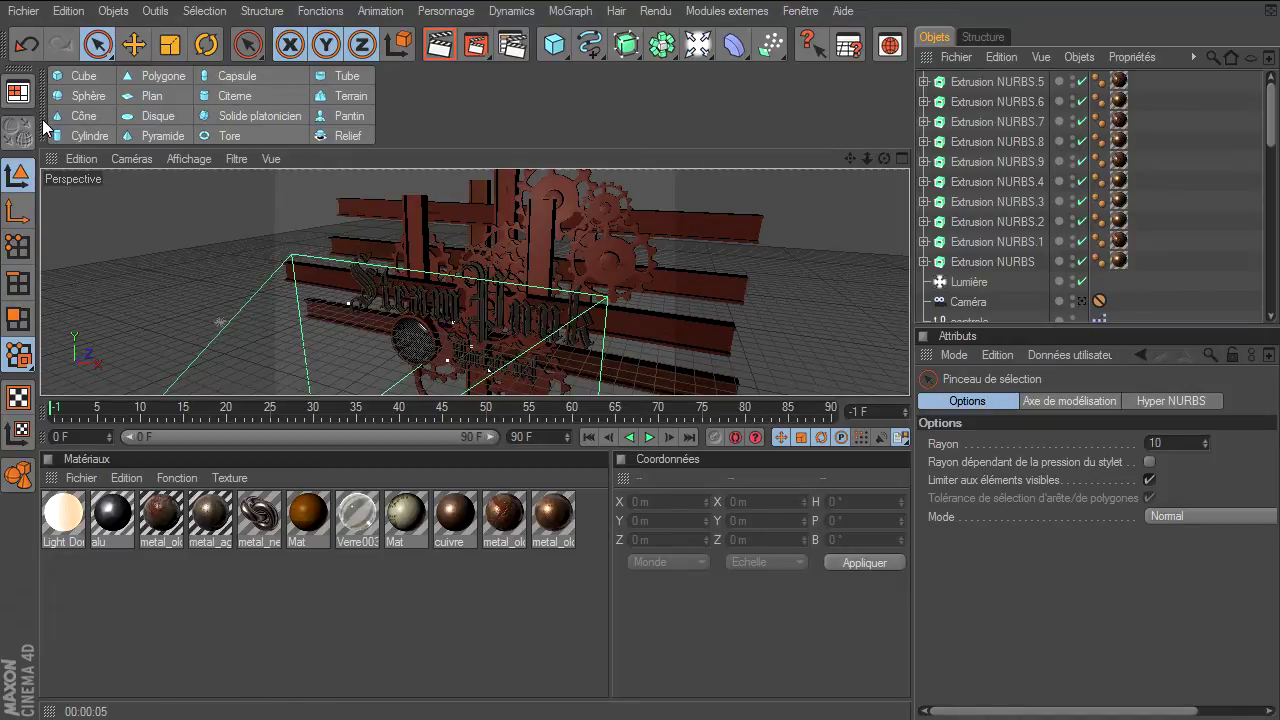
- Turn the primitive palette into a floating window, close it, and reopen the primitive list
right_click(43, 121)
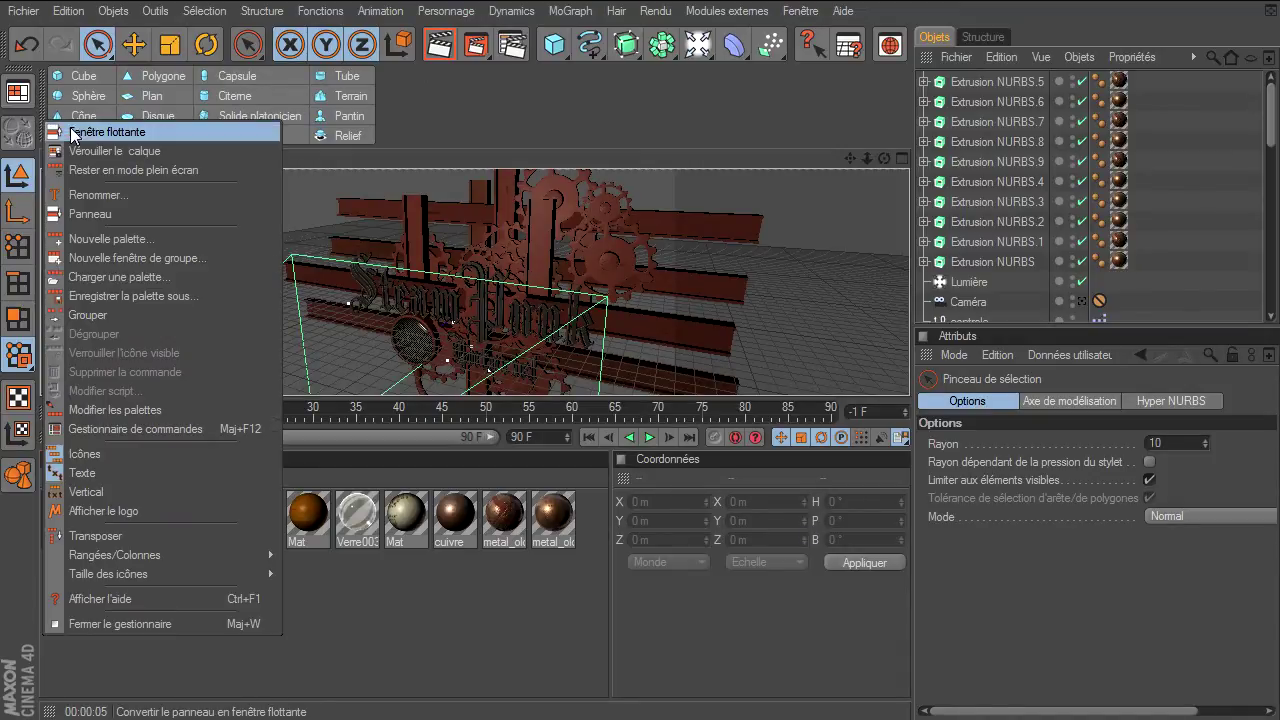
left_click(74, 133)
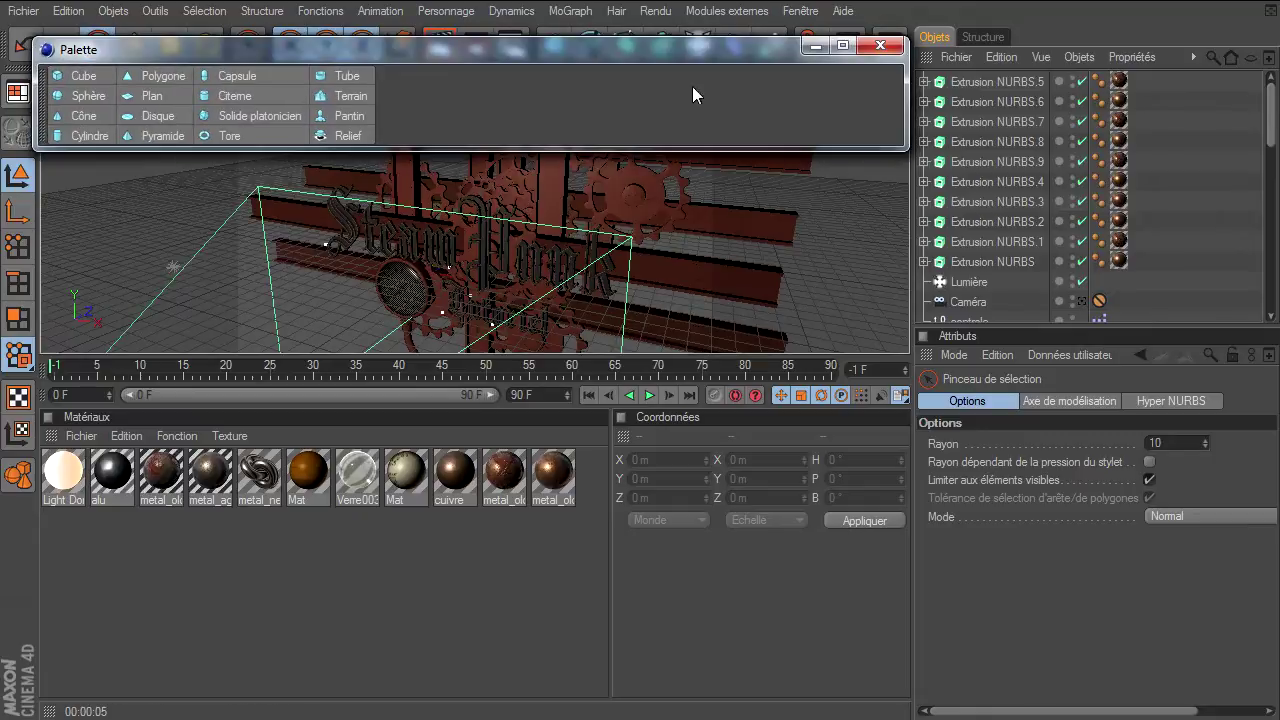
left_click(879, 50)
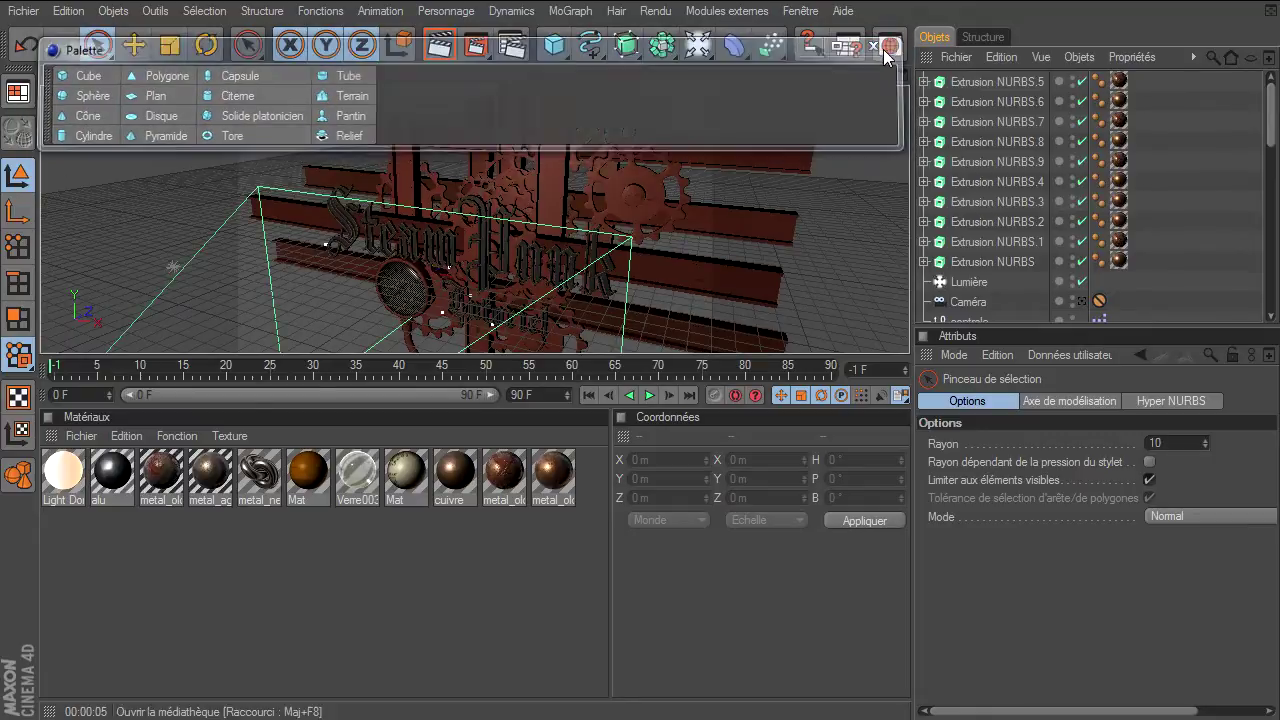
left_click(553, 52)
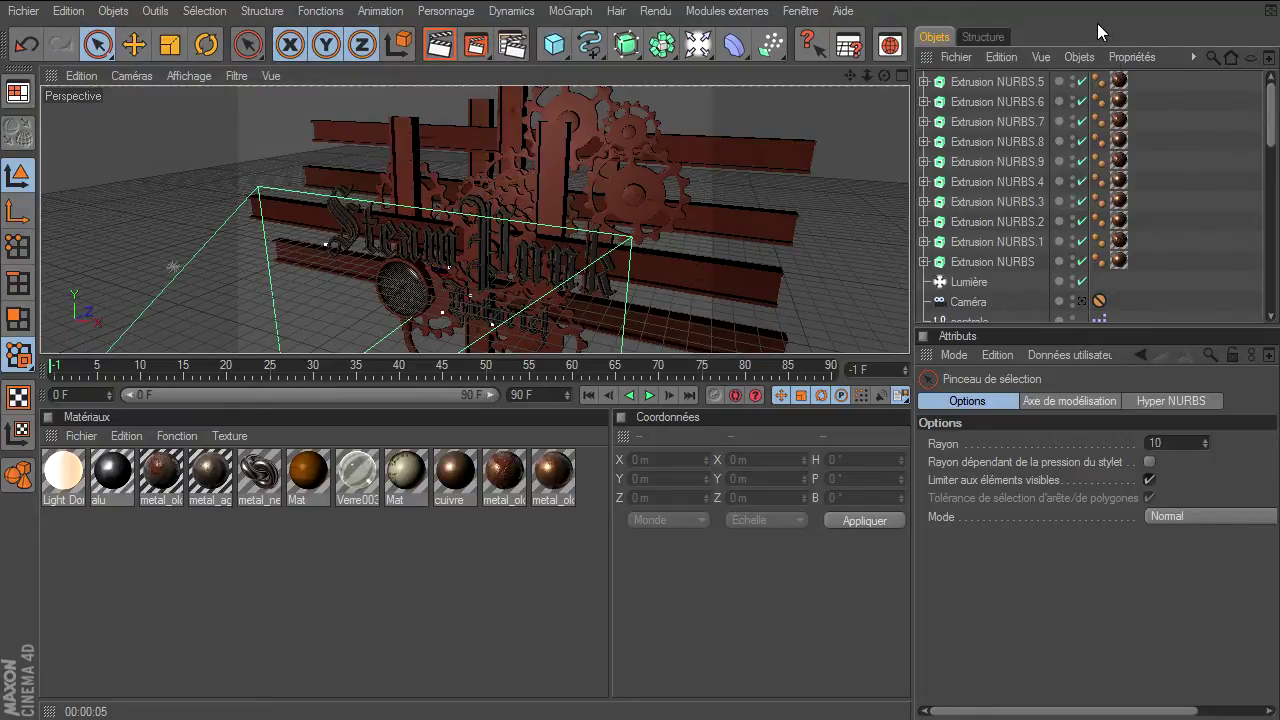
- Tear off the selection-tool flyout as a floating palette, move it aside, close it, then view deformers
left_click(247, 47)
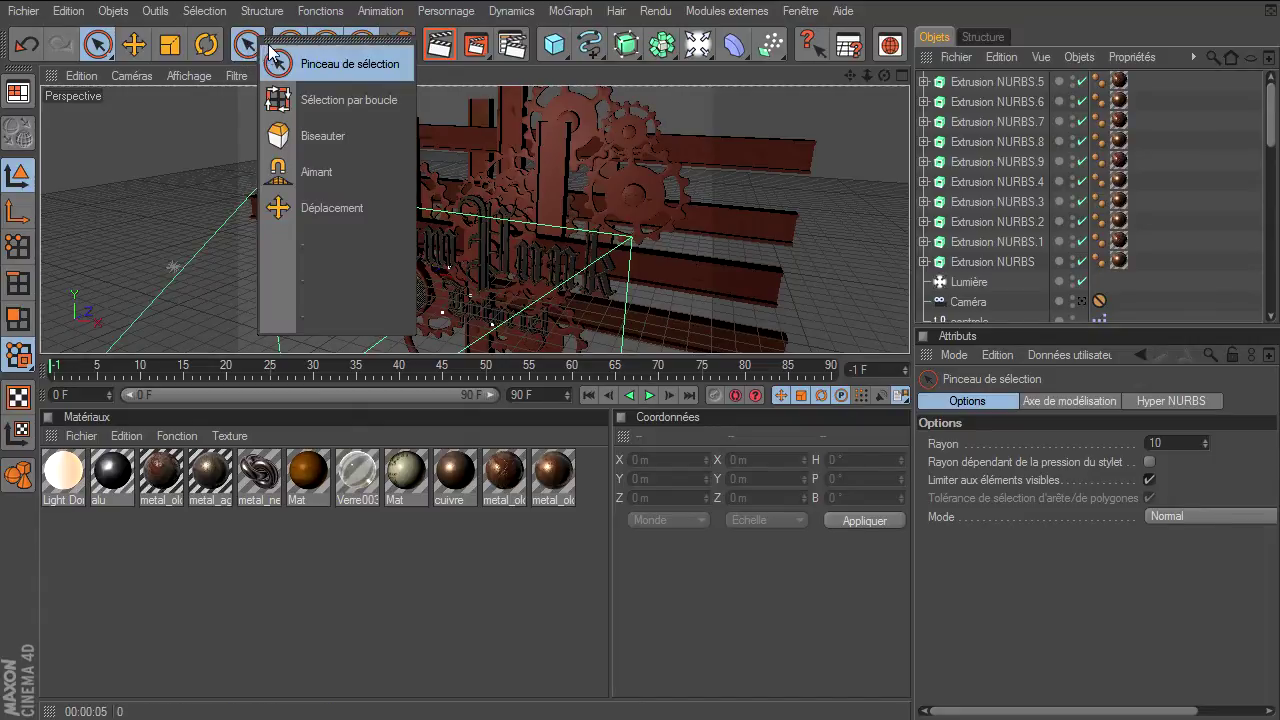
left_click(282, 40)
left_click_drag(282, 40, 891, 225)
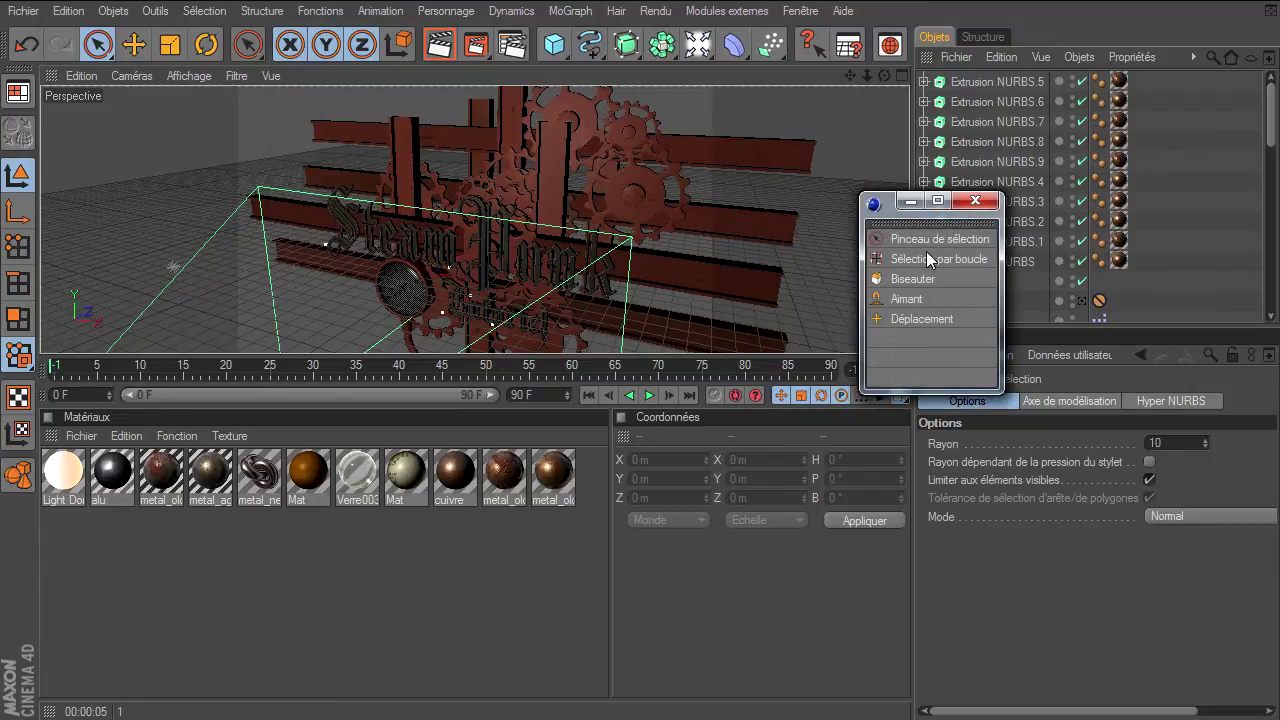
left_click(975, 201)
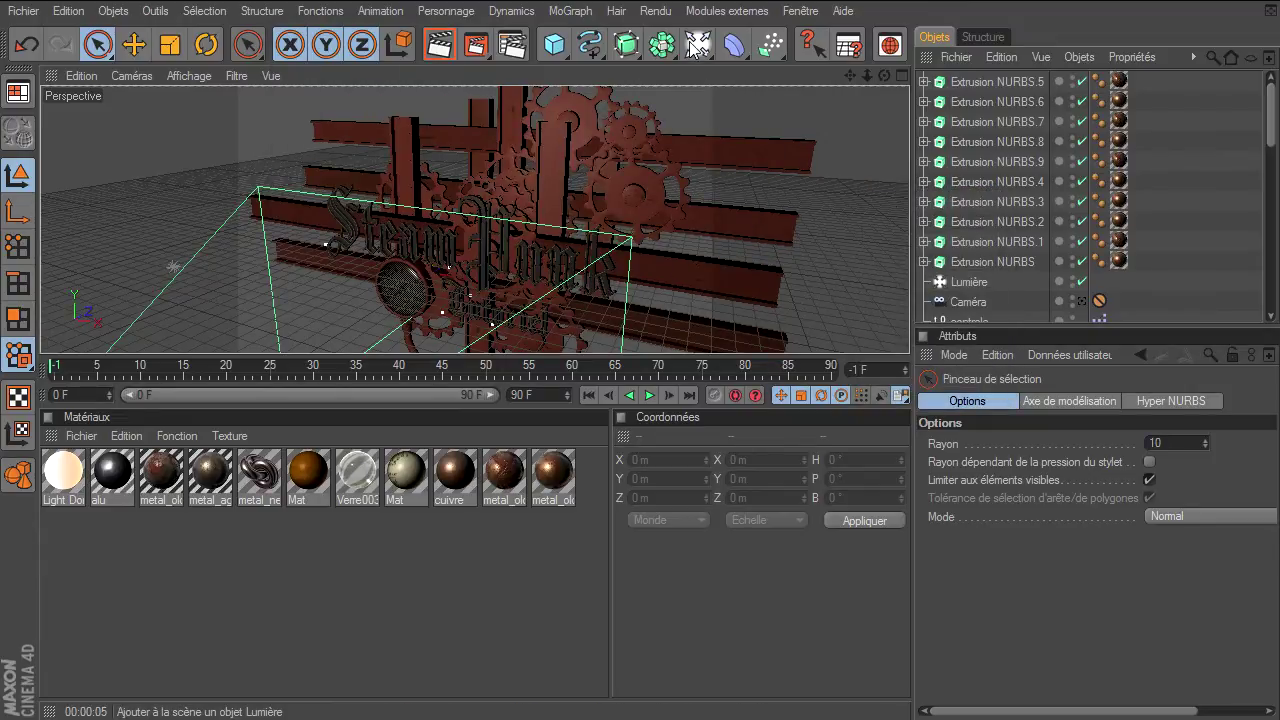
left_click_drag(735, 48, 771, 44)
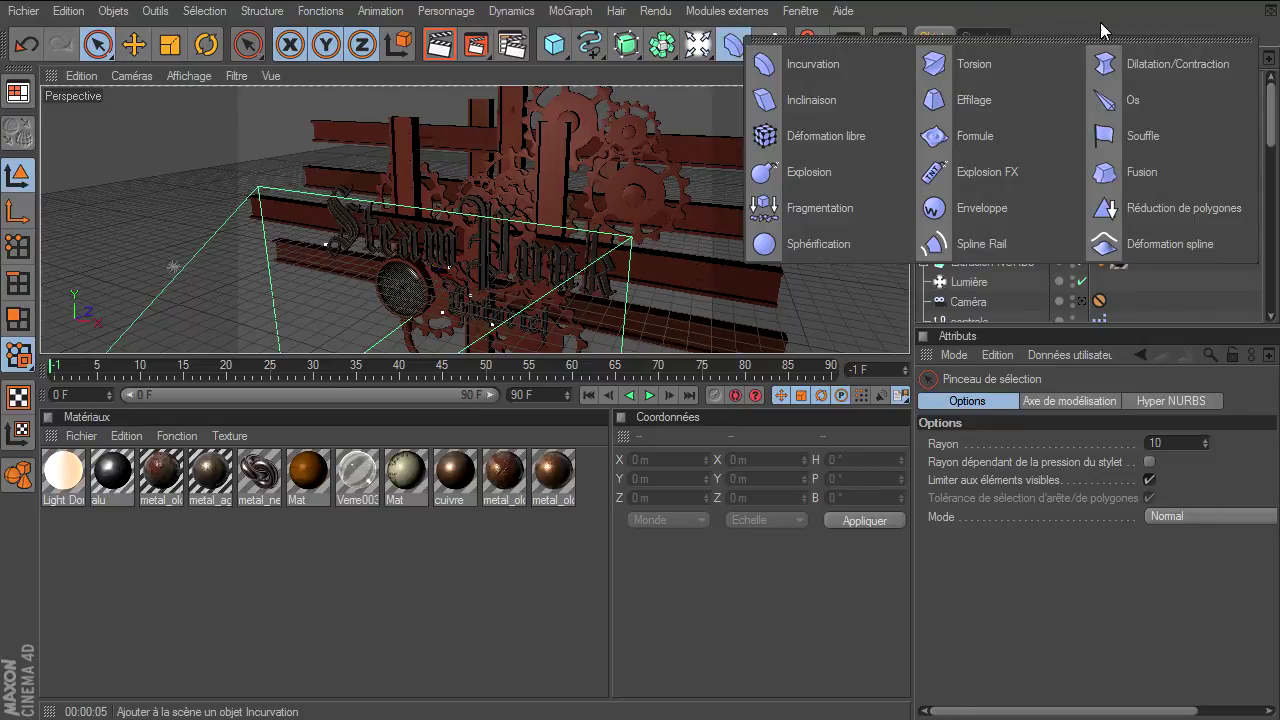
- After glancing at the spline shapes list, lower the timeline divider to make the viewport taller
left_click(589, 44)
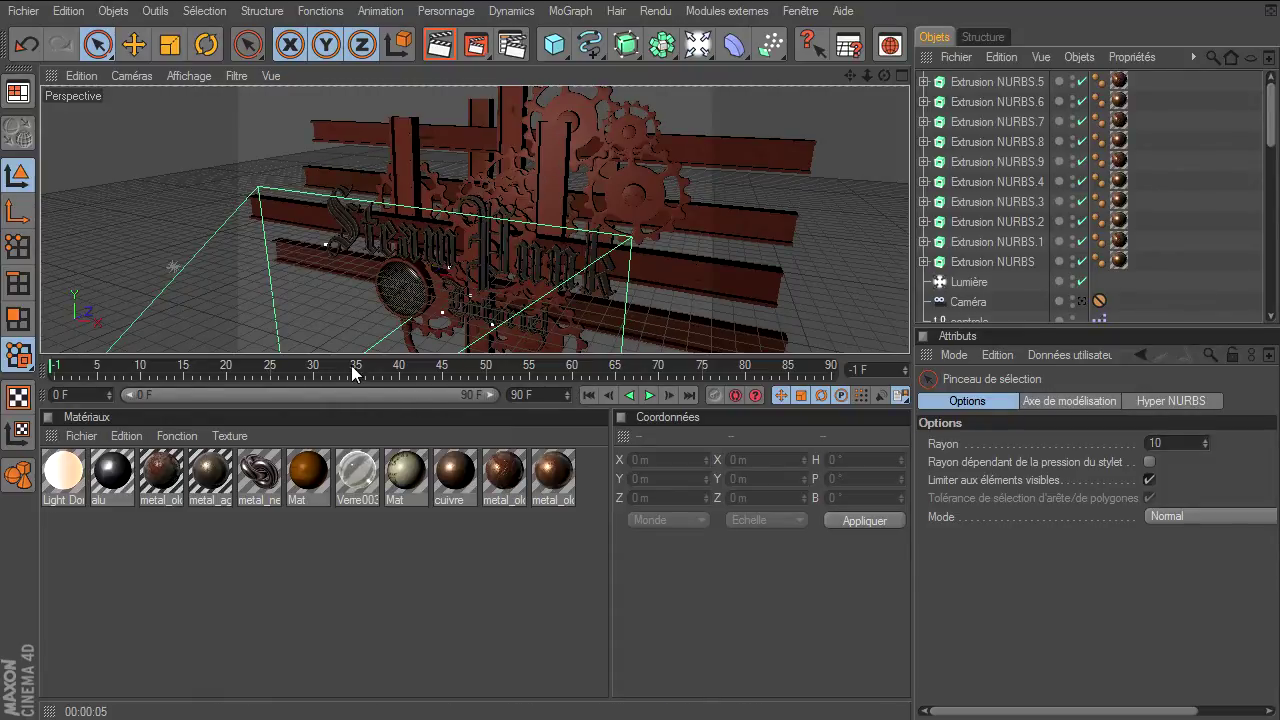
left_click_drag(351, 355, 368, 541)
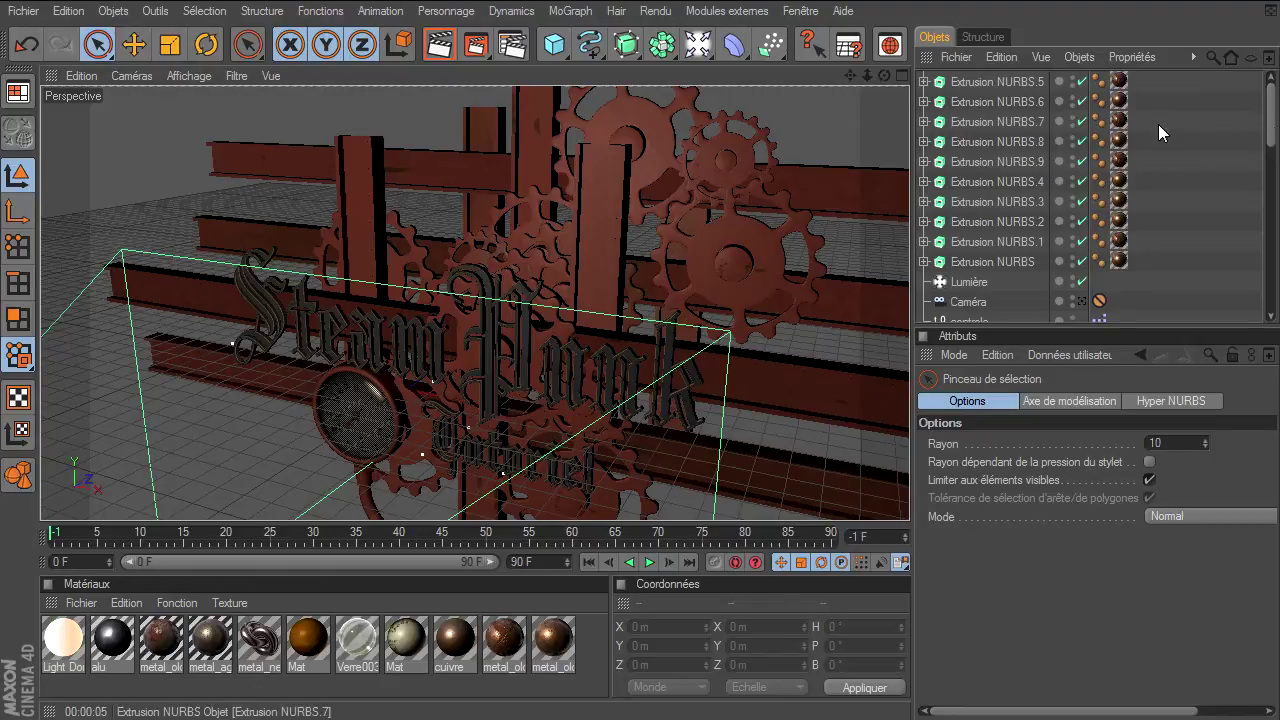
- Open the Gestionnaire de calques from the Fenêtre menu and move it to the upper left
left_click(800, 14)
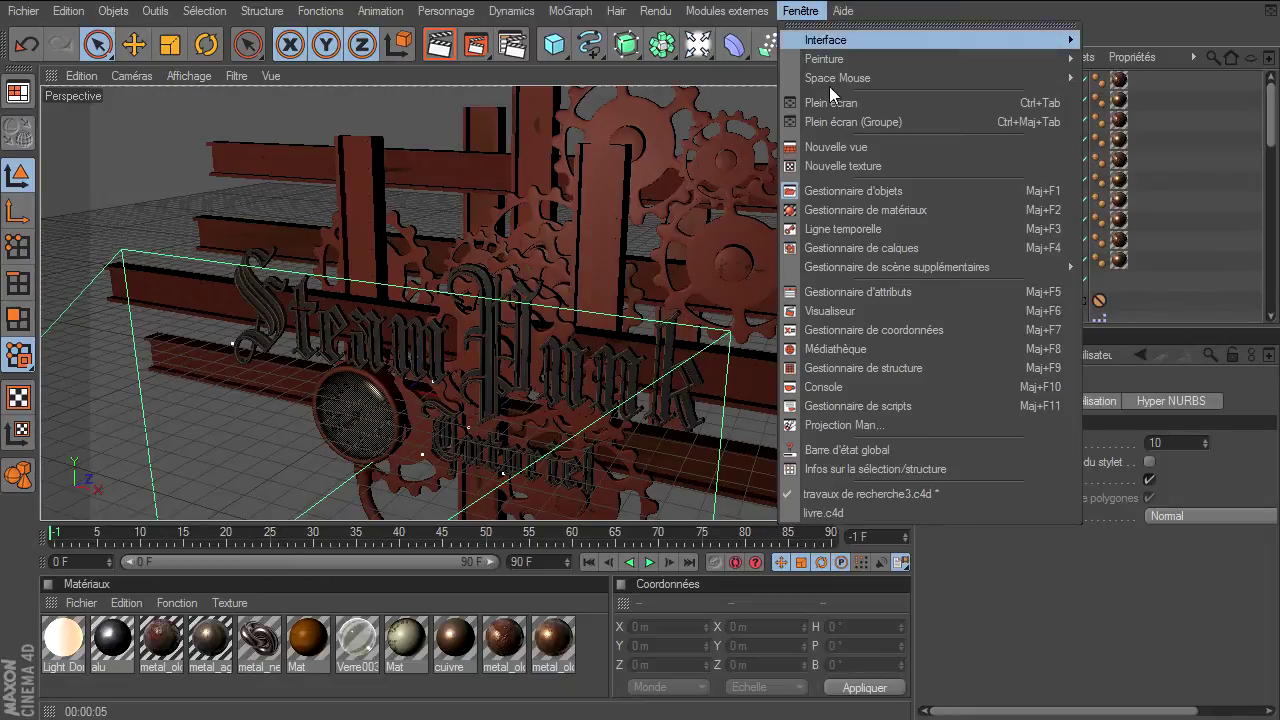
left_click(854, 249)
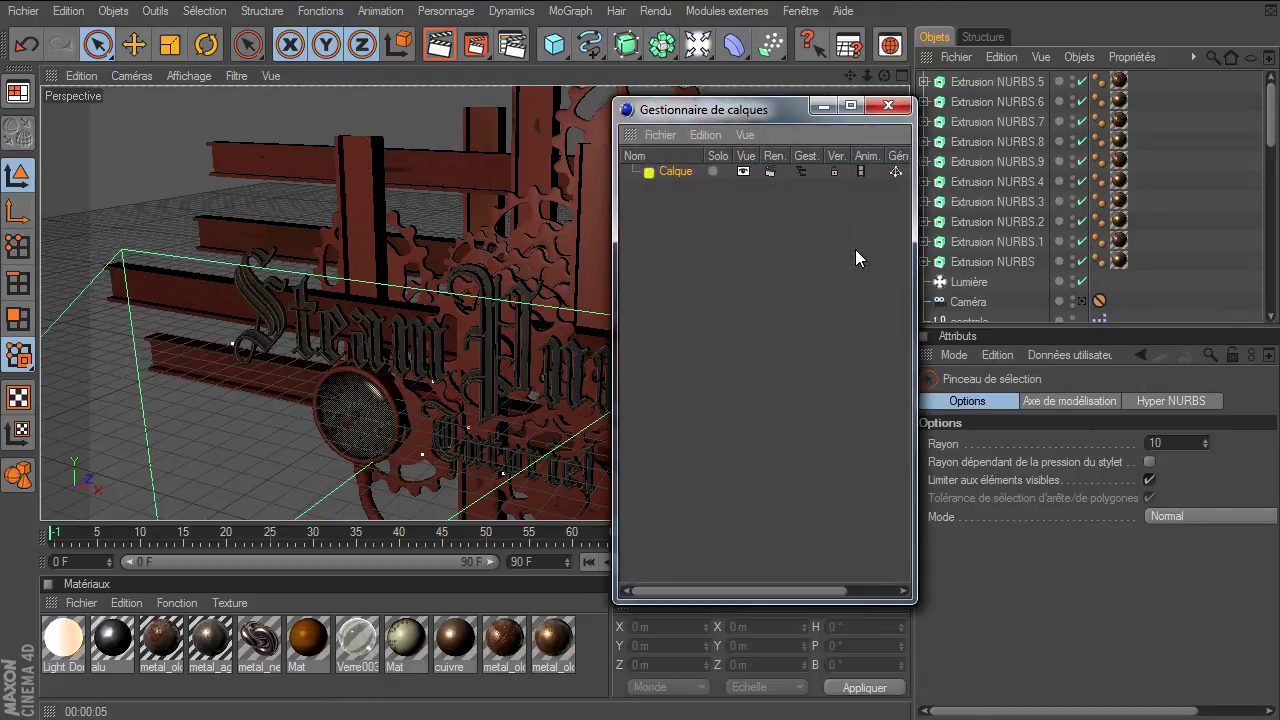
mouse_move(676, 112)
left_mouse_down()
mouse_move(223, 78)
mouse_move(210, 212)
mouse_move(116, 116)
left_mouse_up()
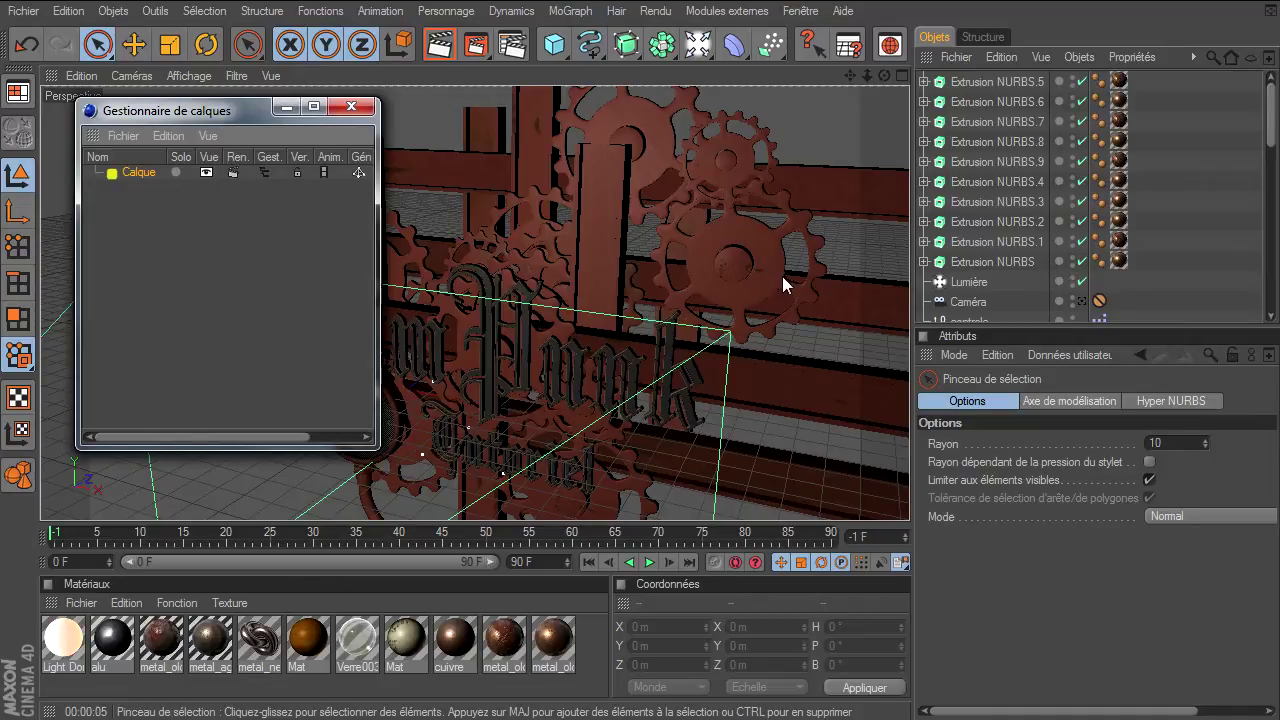
- Collapse the Objet neutre.3 and Objet neutre.2 groups in the Objects manager
left_click_drag(1273, 128, 1273, 185)
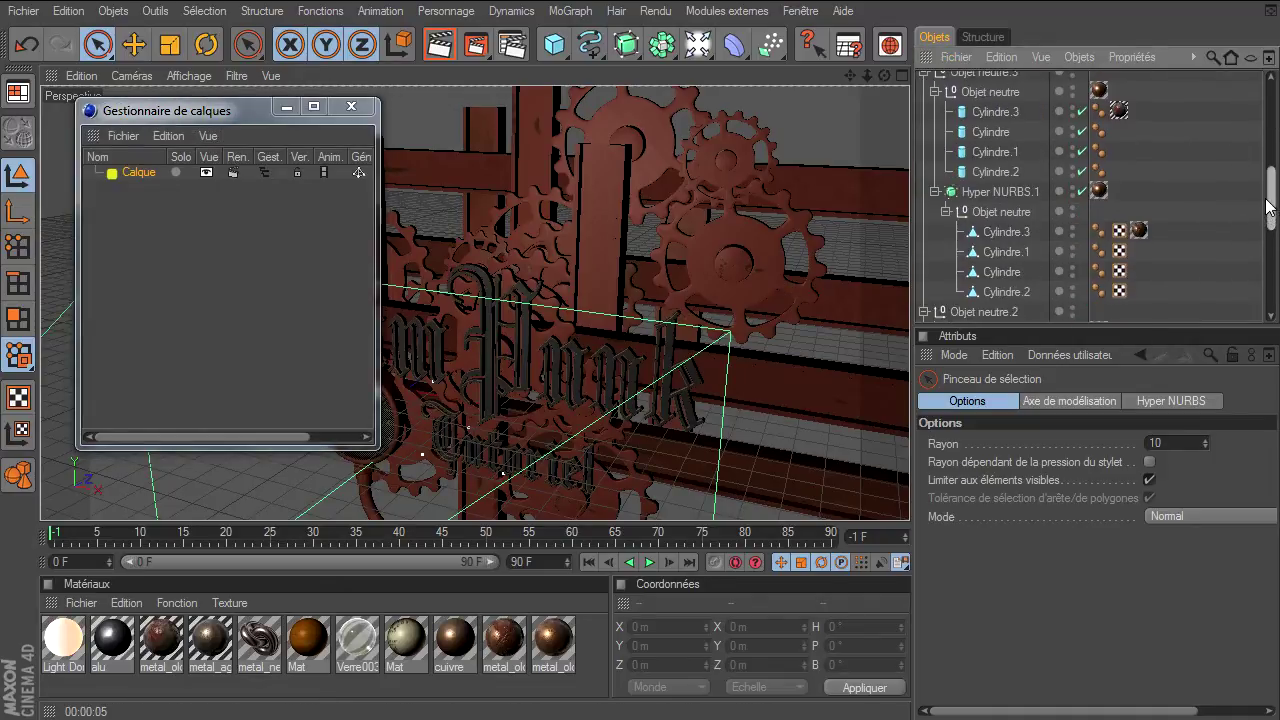
left_click(924, 181)
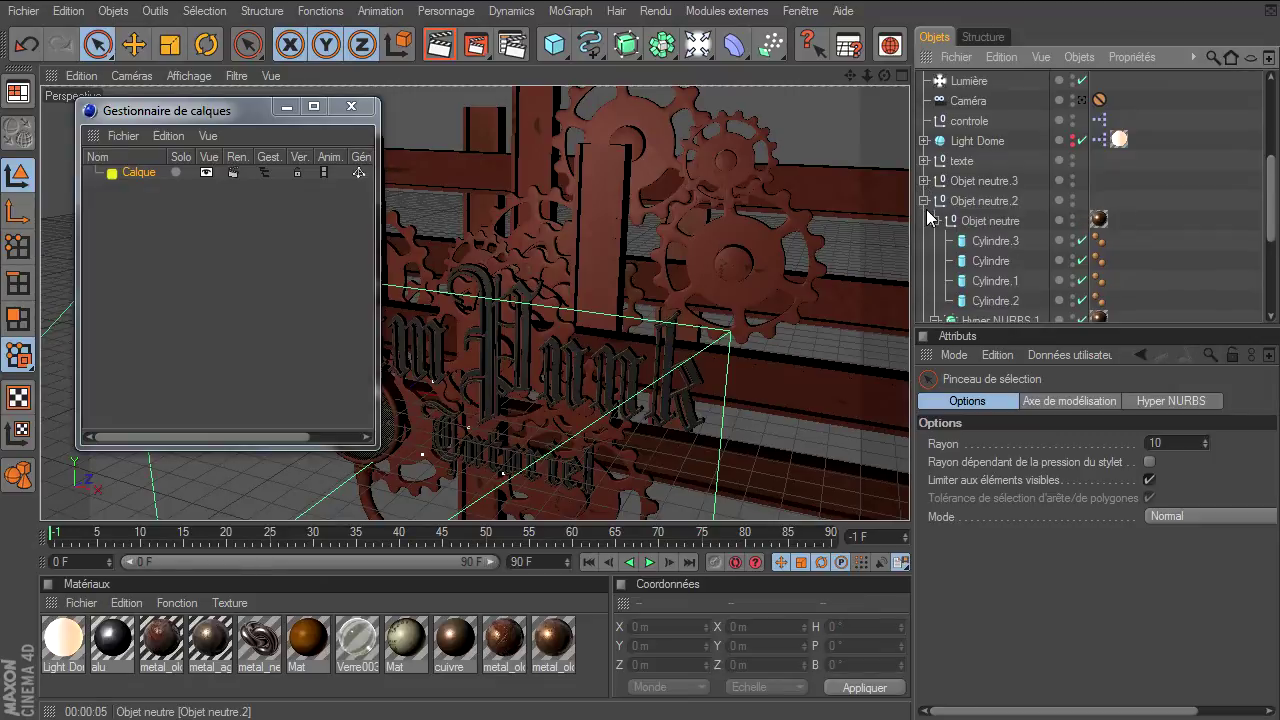
left_click(924, 202)
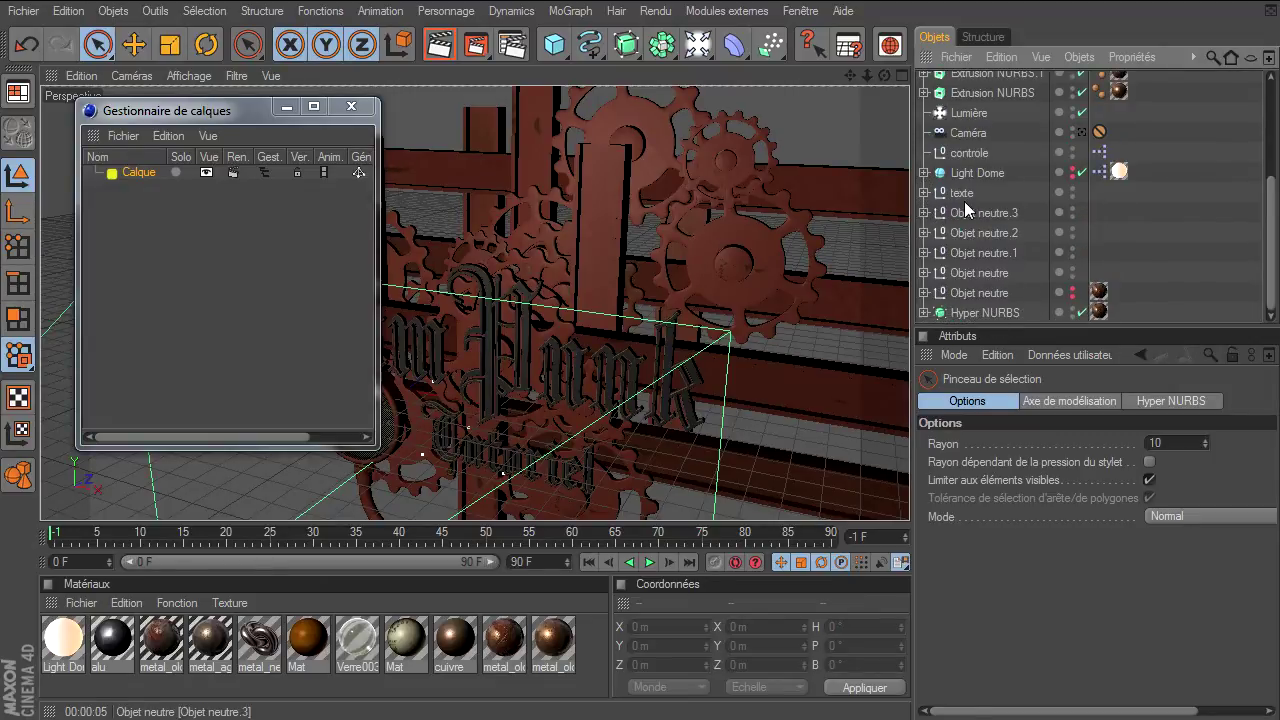
- Select all ten beams, from Extrusion NURBS.5 through Extrusion NURBS, and open their context menu
left_click(972, 172)
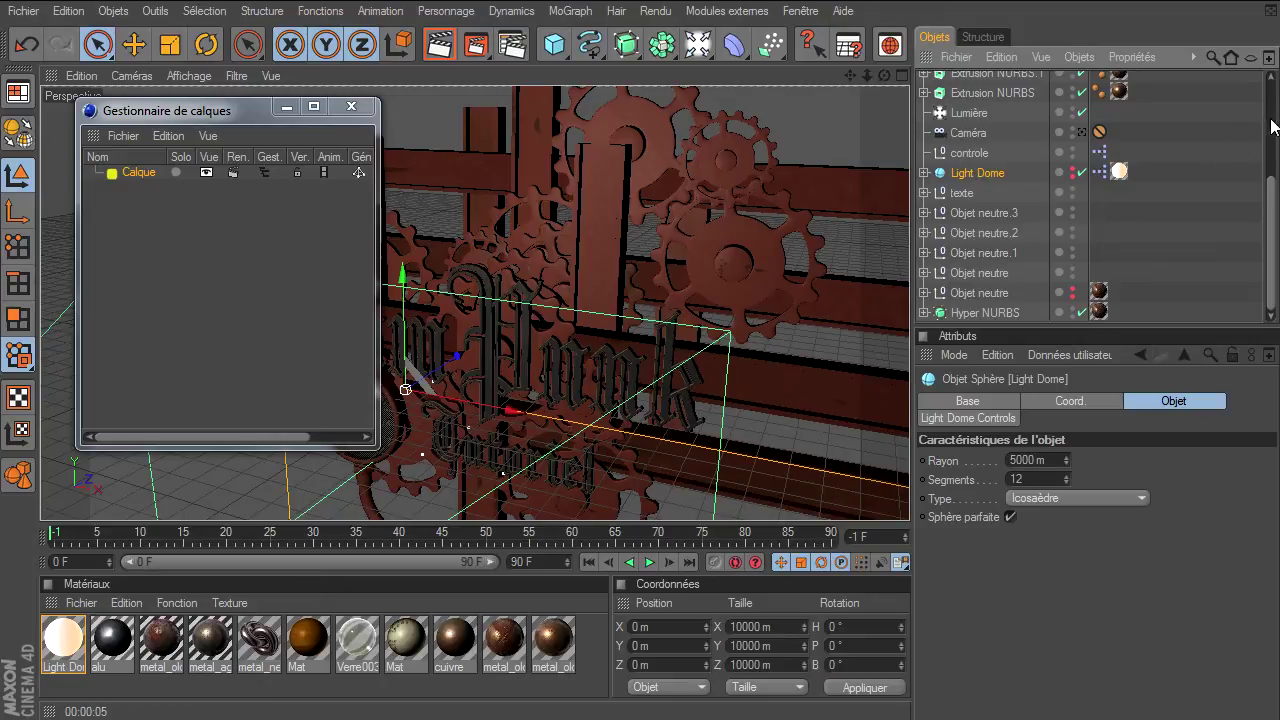
scroll(1002, 150, "up", 3)
left_click(1005, 80)
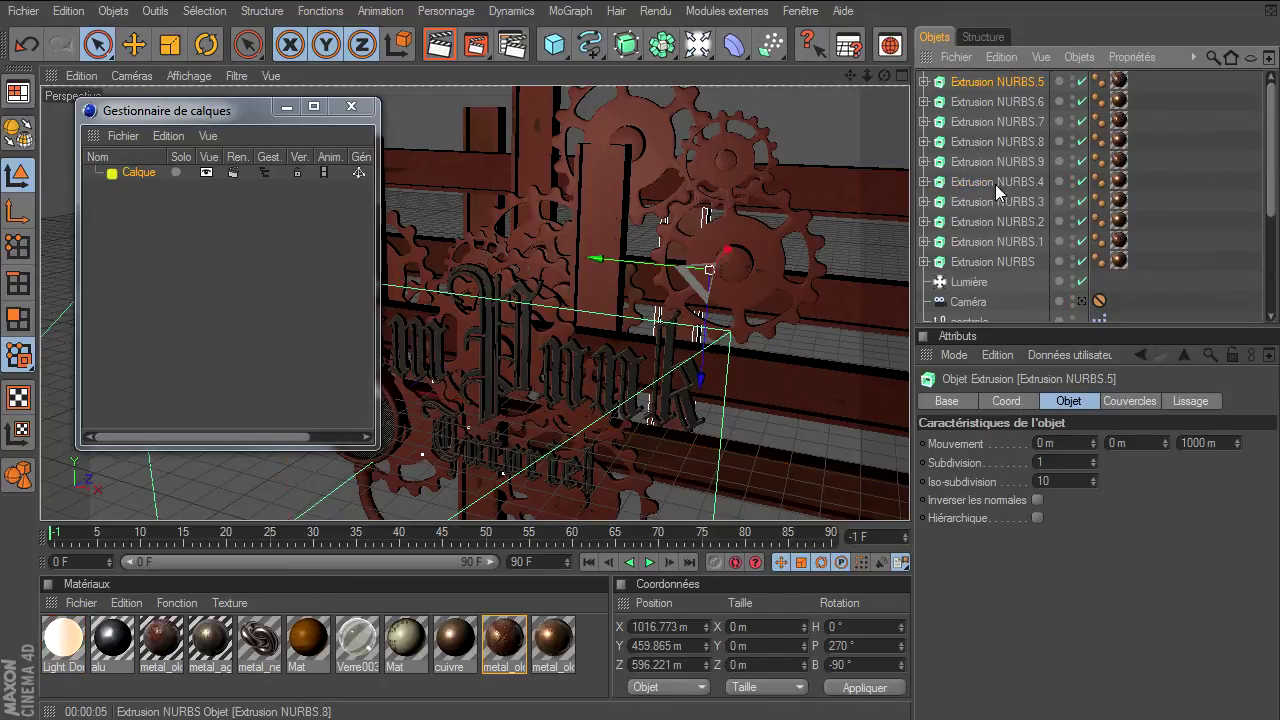
left_click(989, 256, "shift")
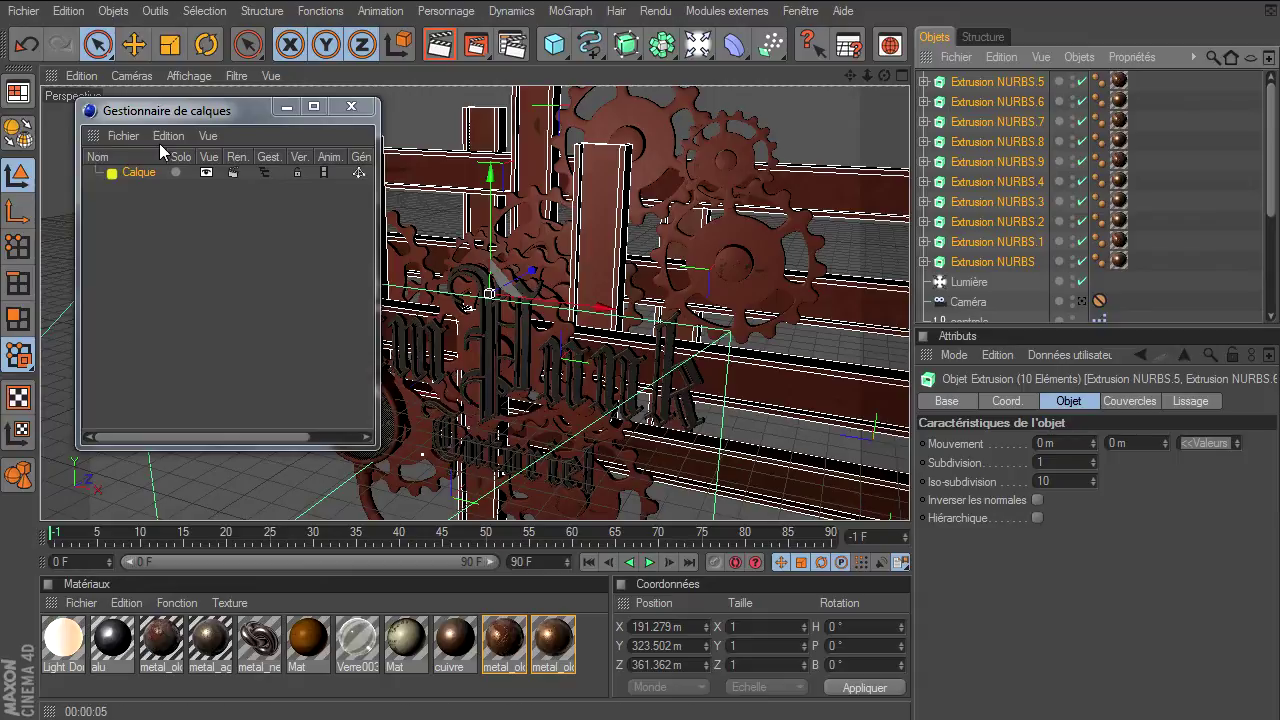
left_click_drag(171, 111, 244, 276)
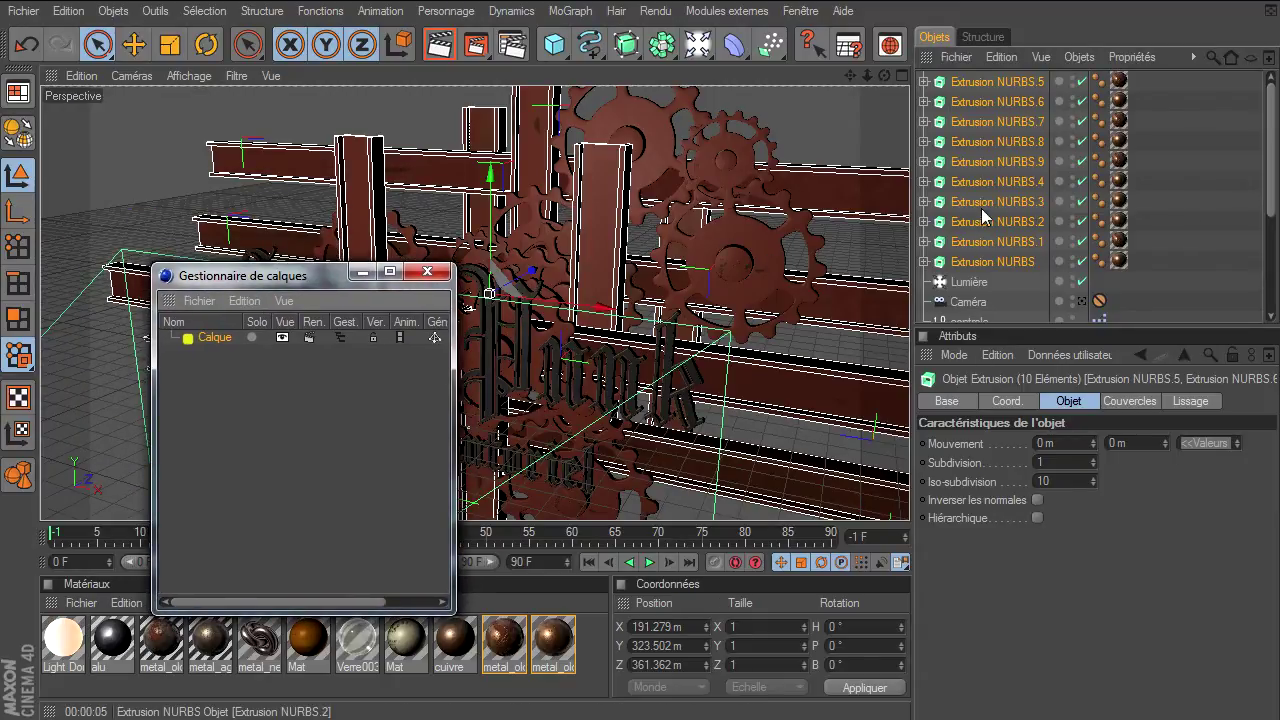
right_click(998, 84)
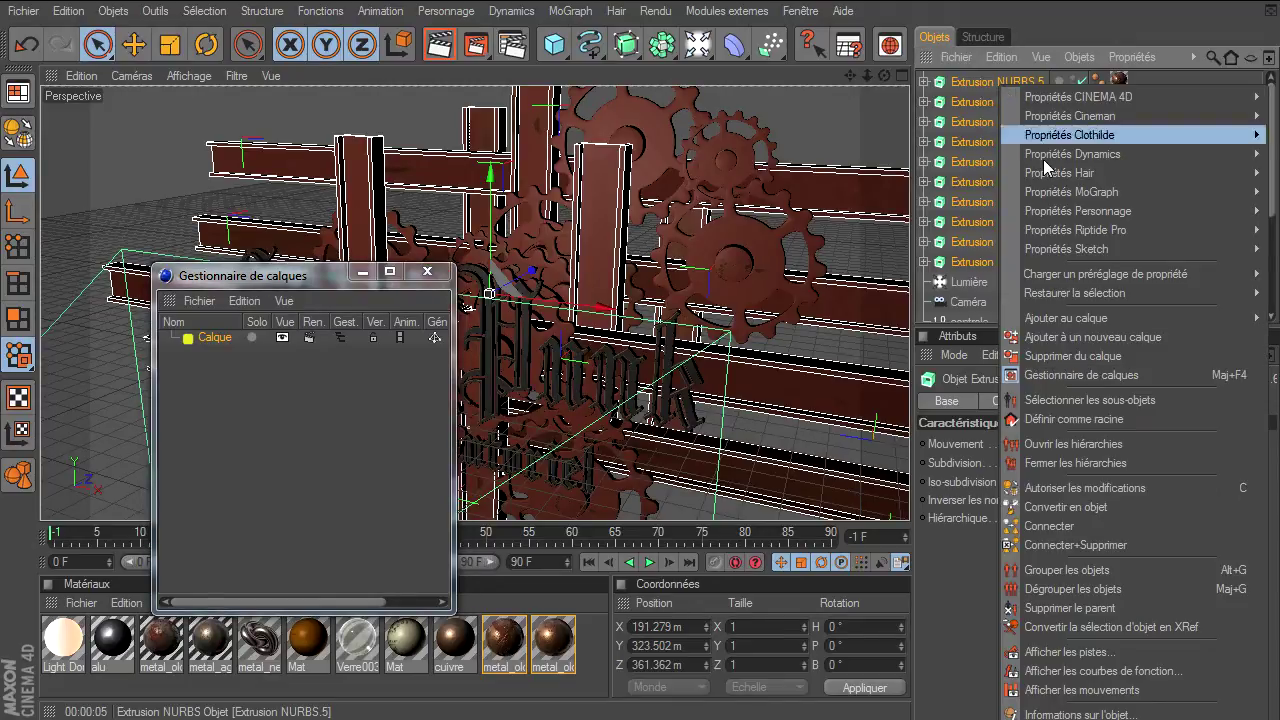
mouse_move(1066, 317)
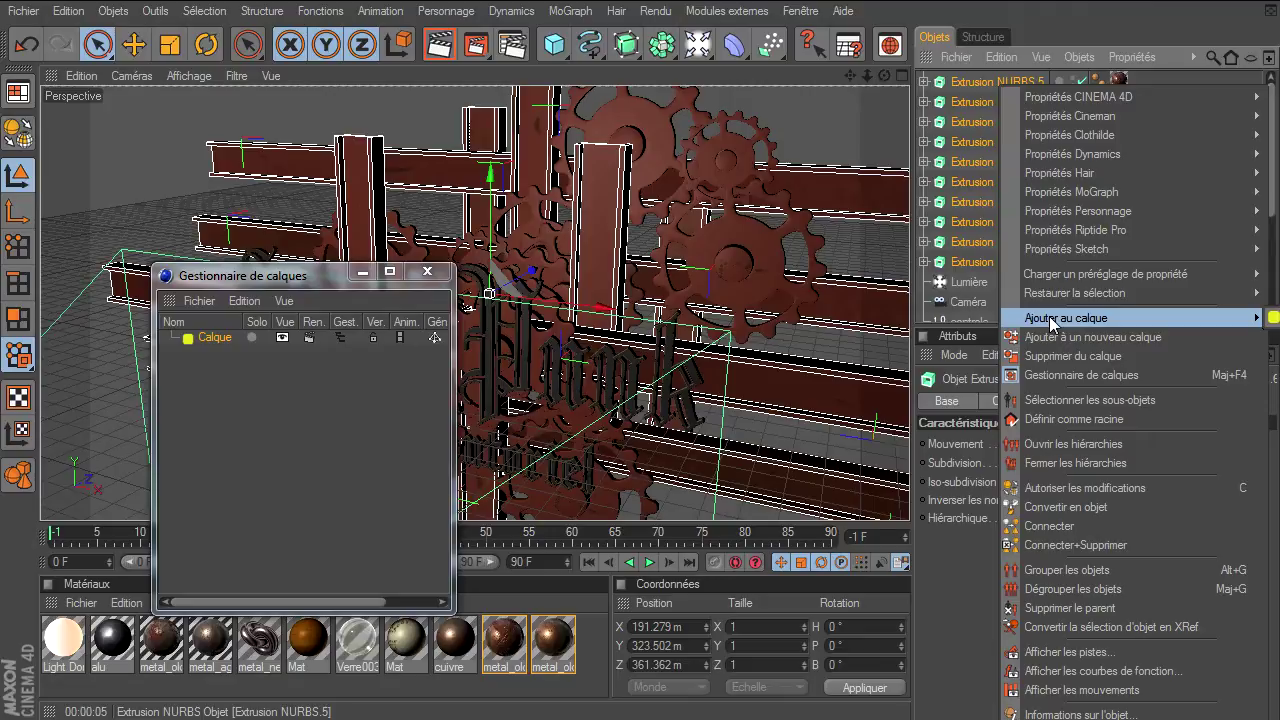
- Add the ten beams to a new layer, rename it 'poutrelle', then deselect the extrusions
left_click(1053, 340)
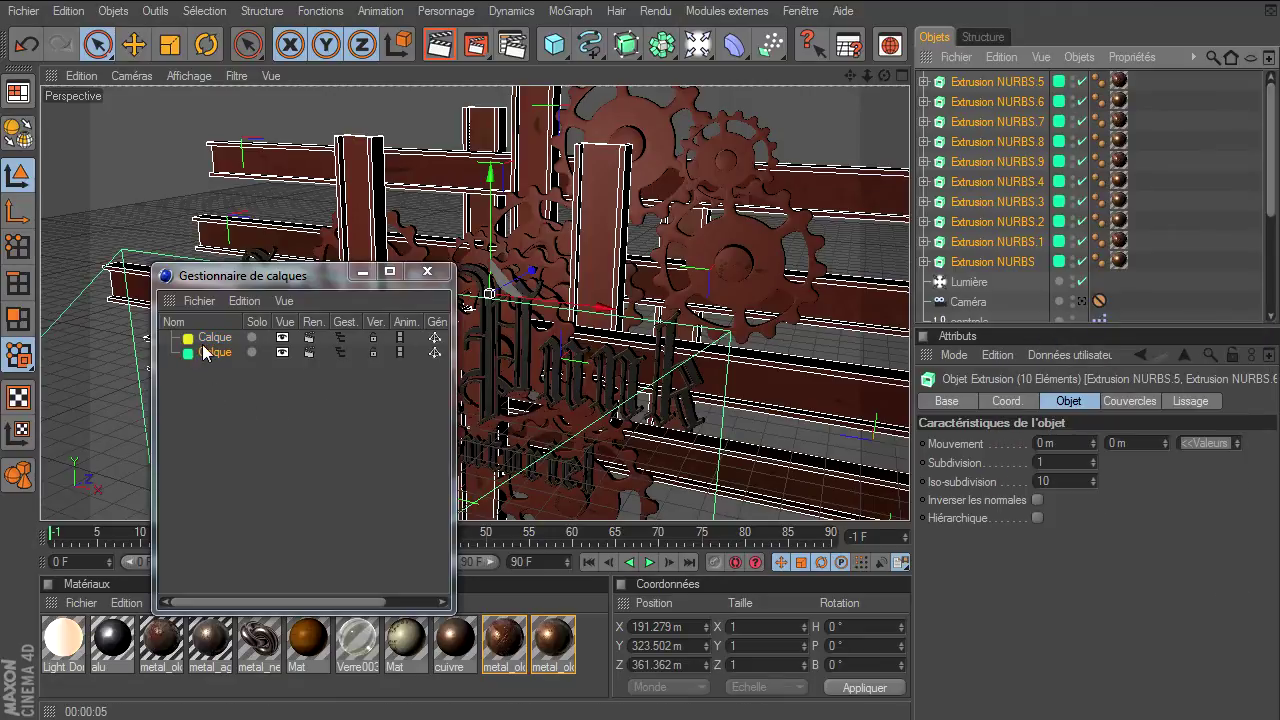
left_click_drag(228, 276, 427, 271)
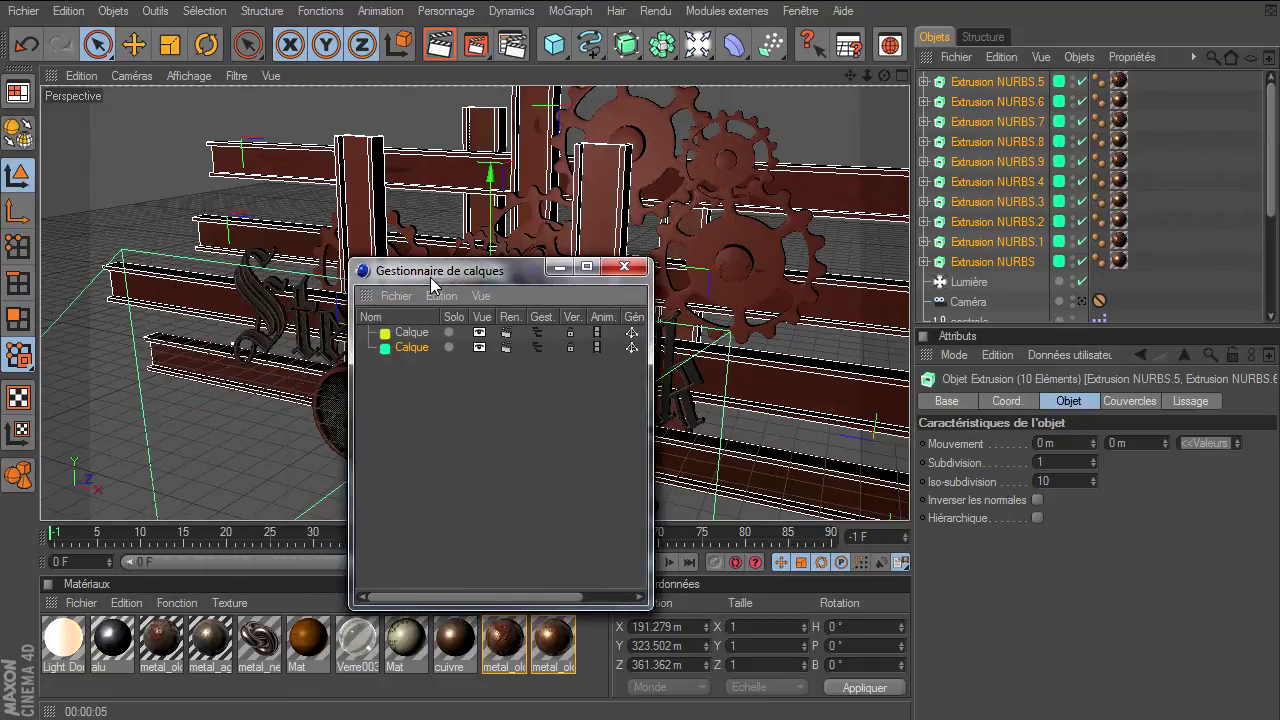
double_click(412, 348)
type("pourelle")
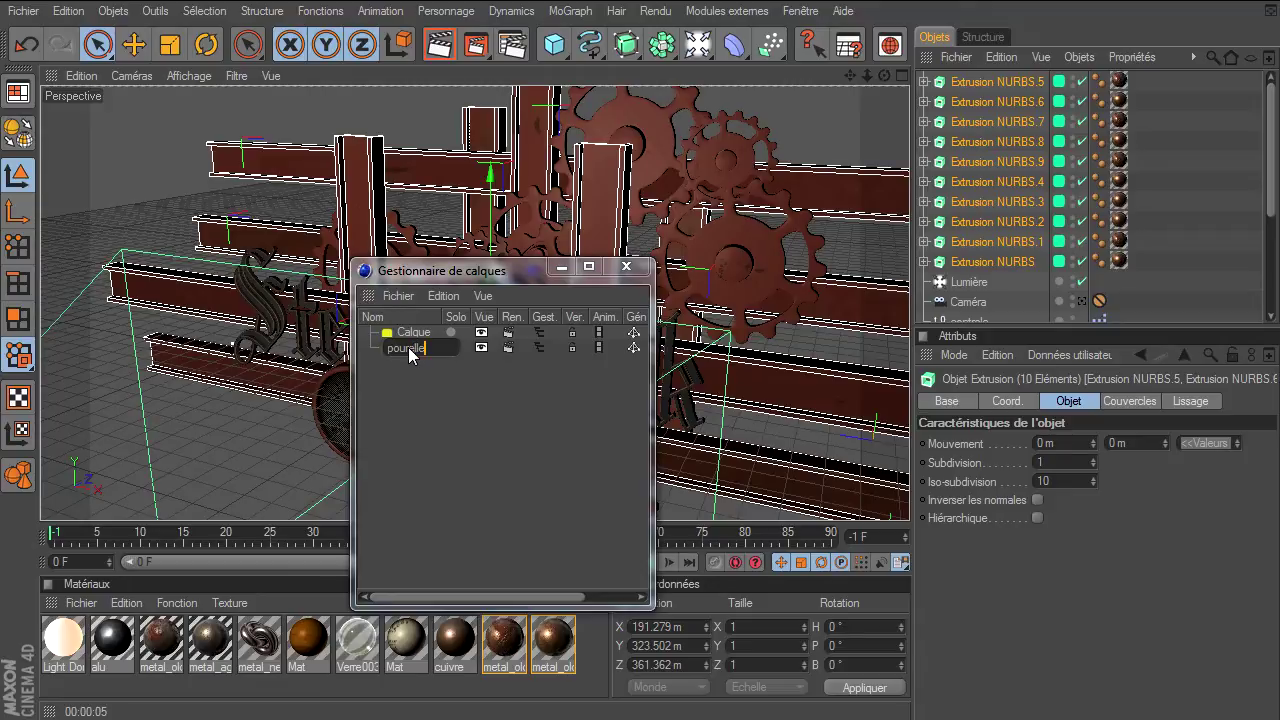
key("Left")
key("Left")
key("Left")
type("t")
key("Return")
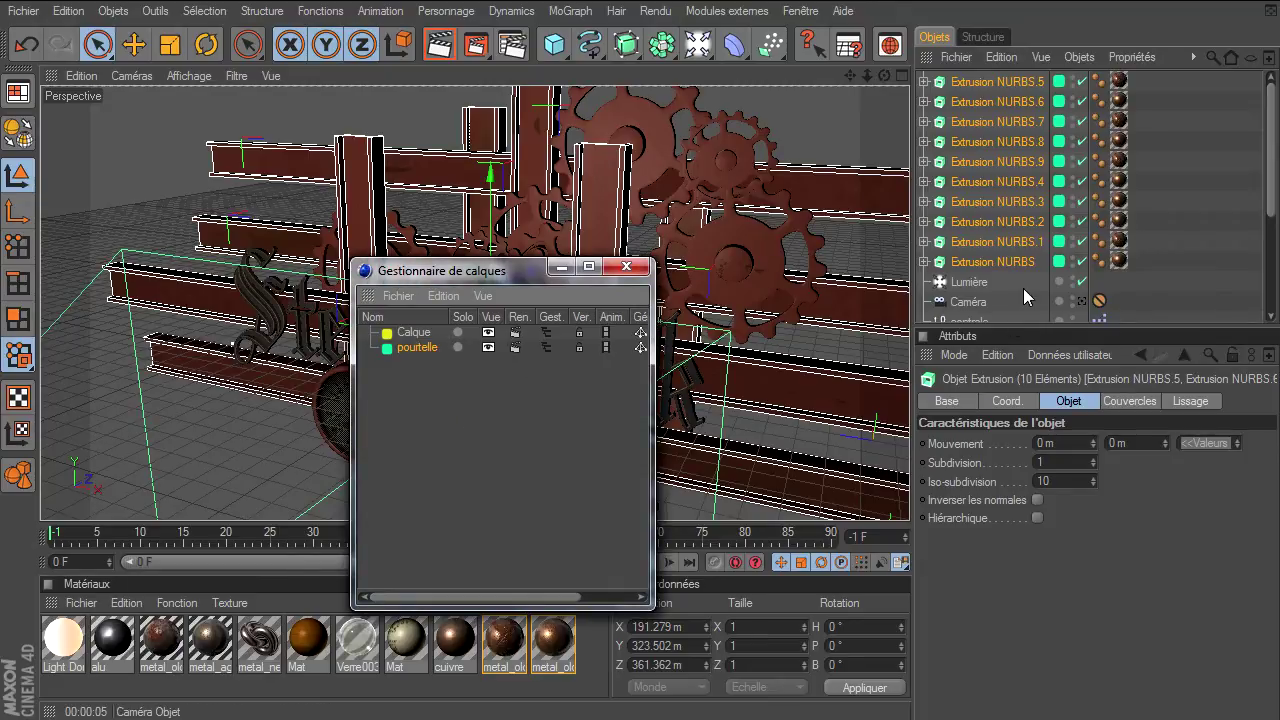
left_click(1061, 127)
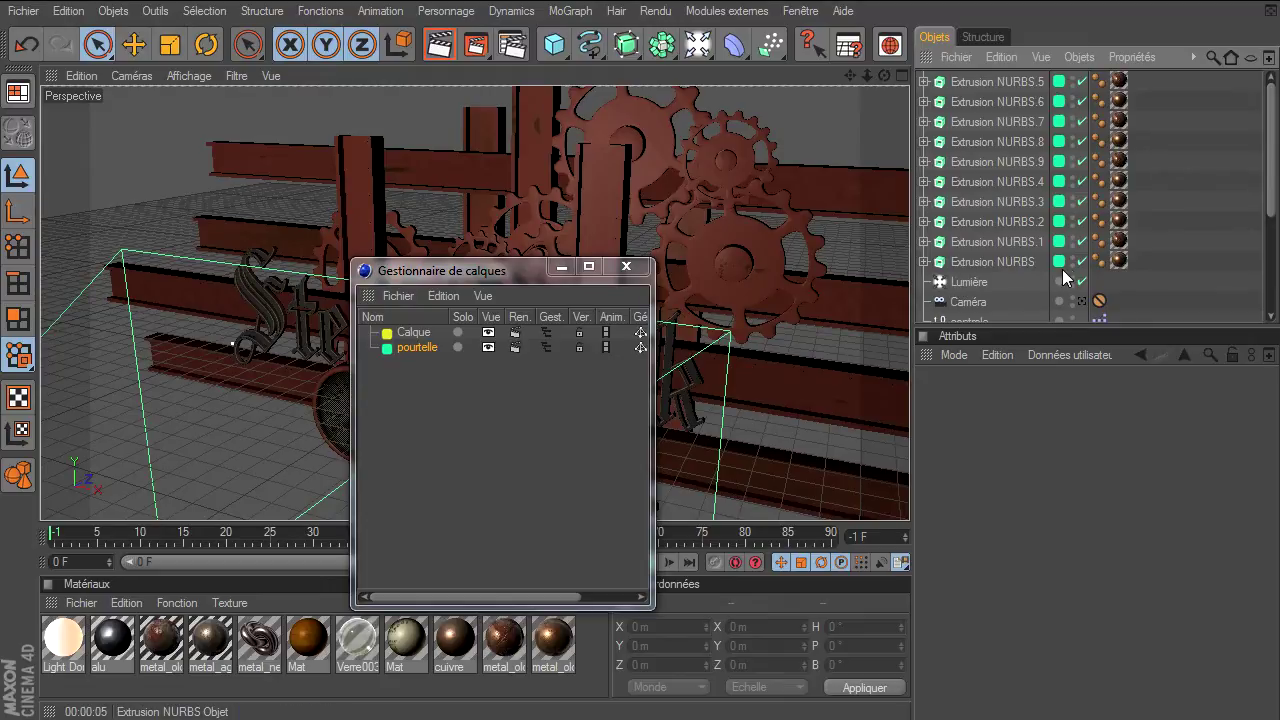
left_click_drag(433, 274, 945, 365)
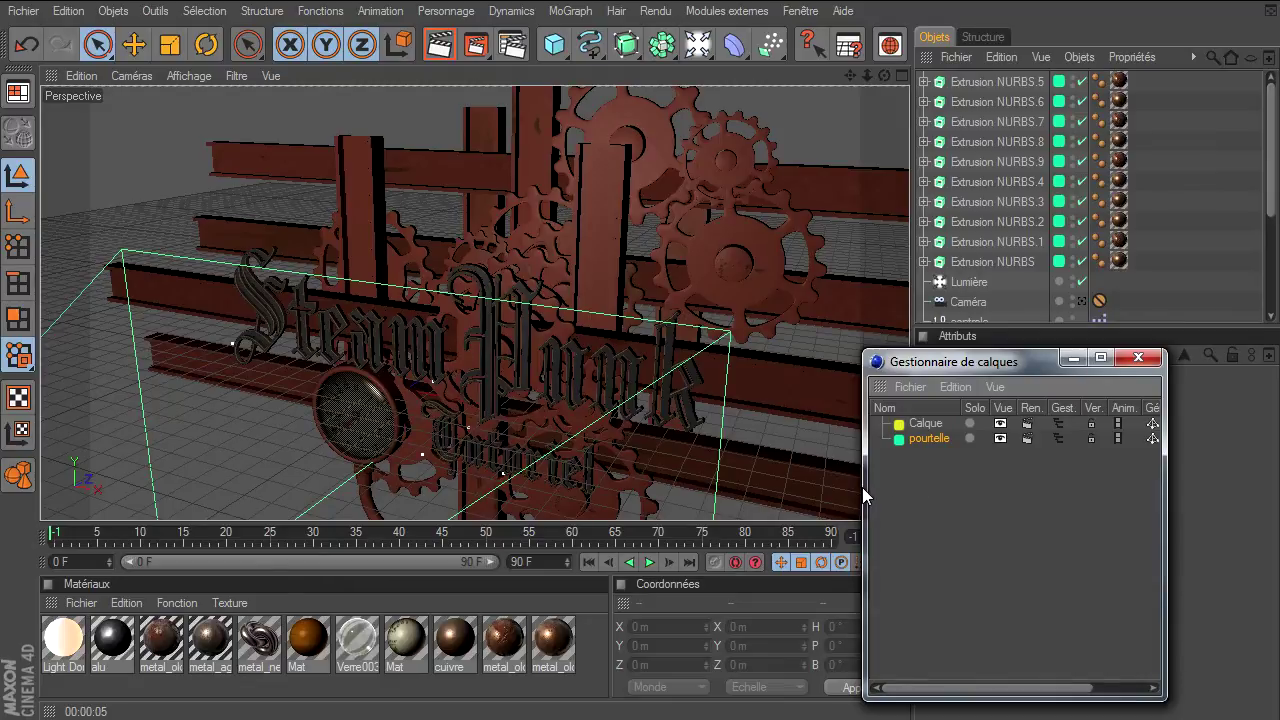
left_click_drag(864, 487, 729, 487)
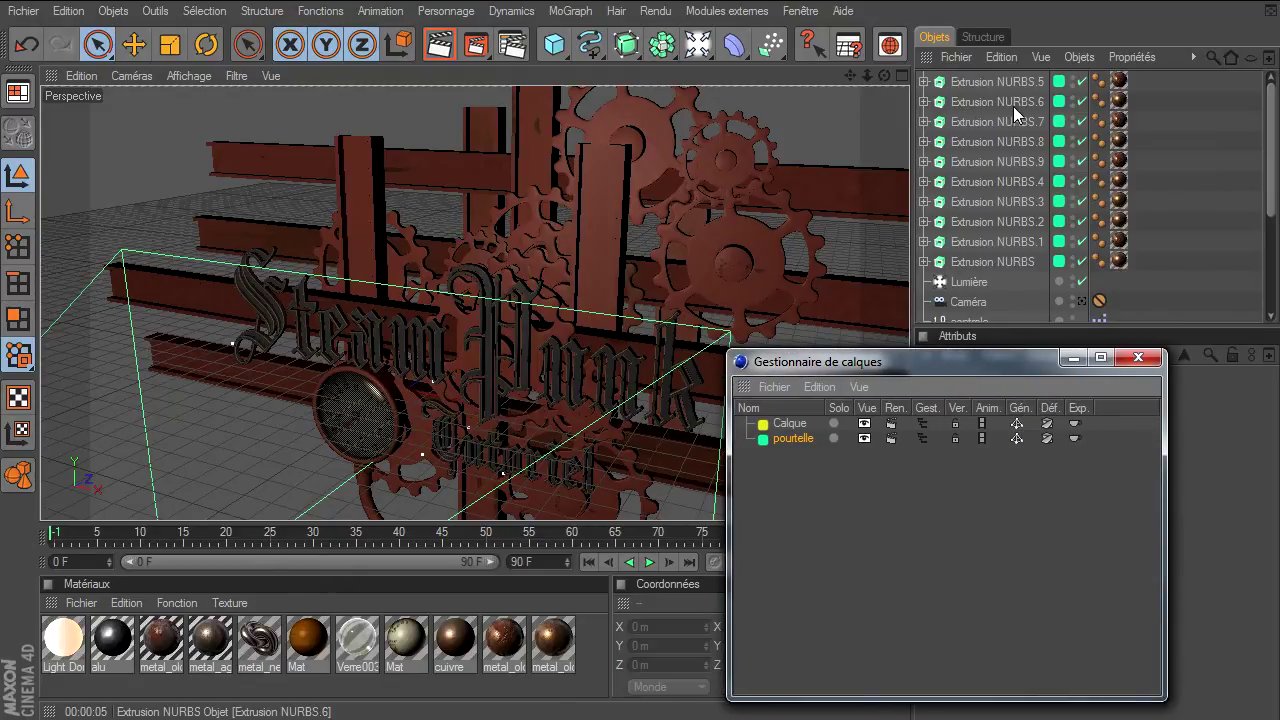
left_click(921, 438)
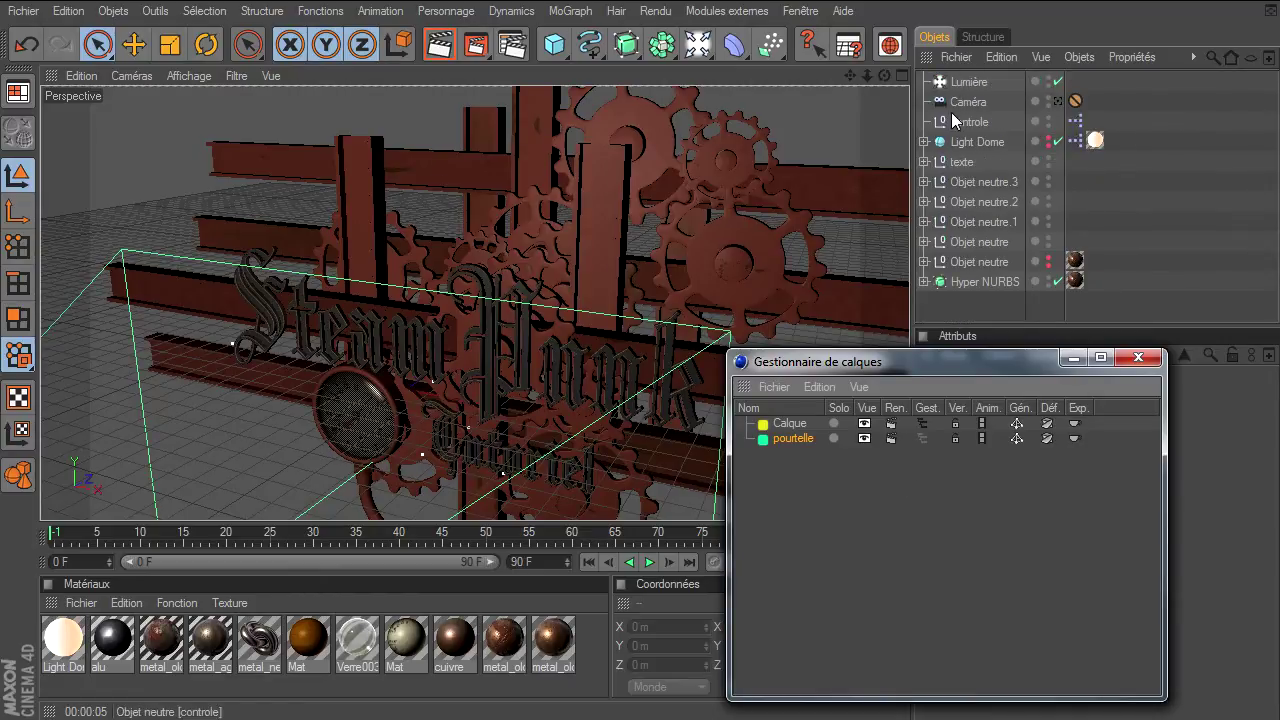
left_click(920, 438)
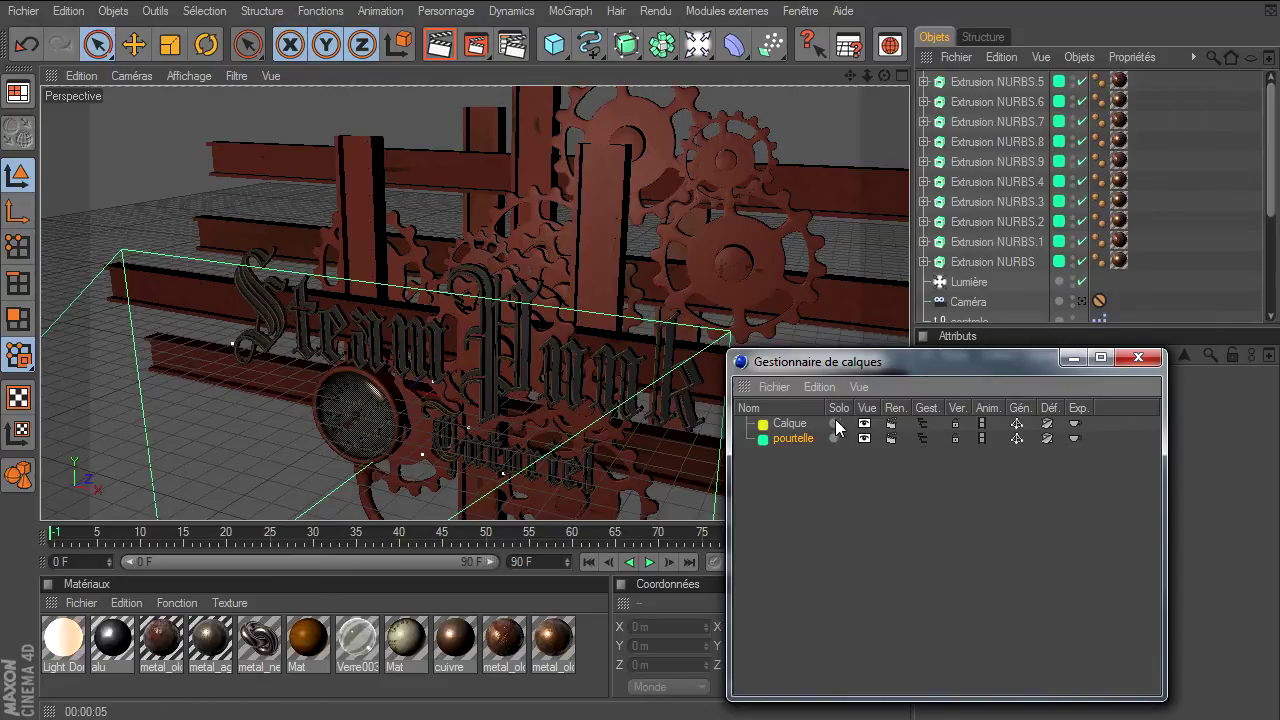
left_click(865, 439)
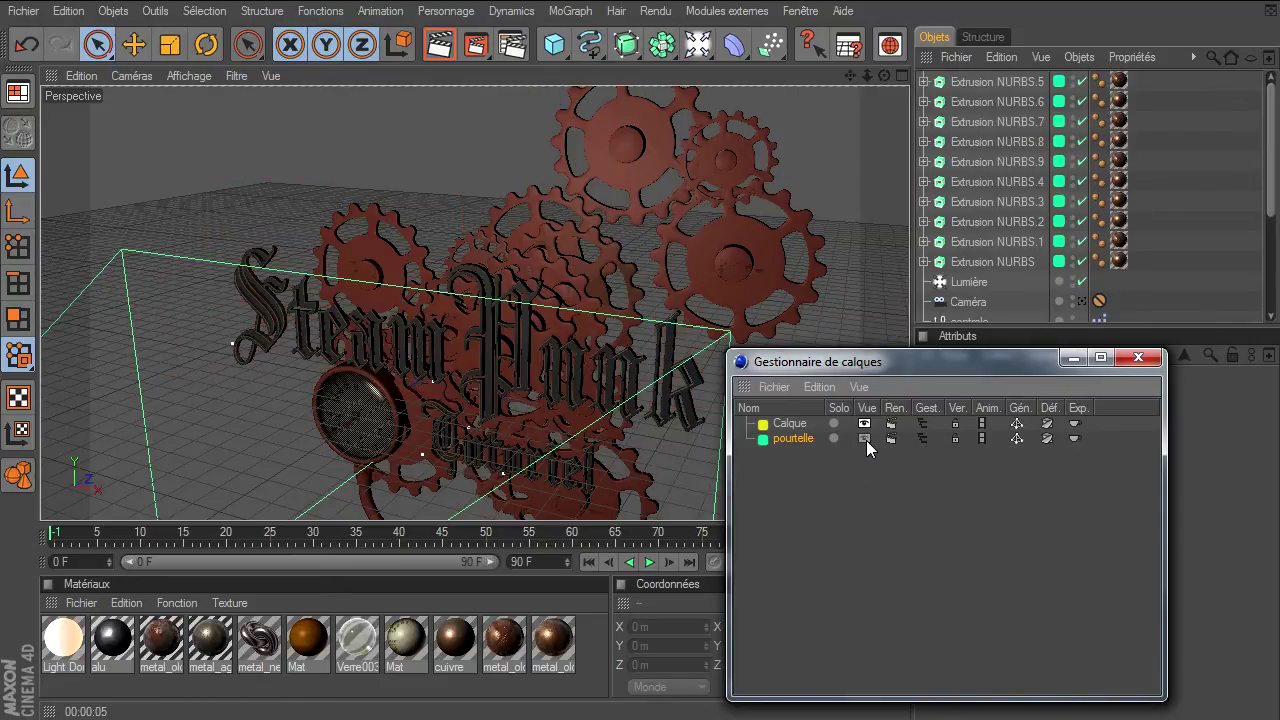
left_click(865, 439)
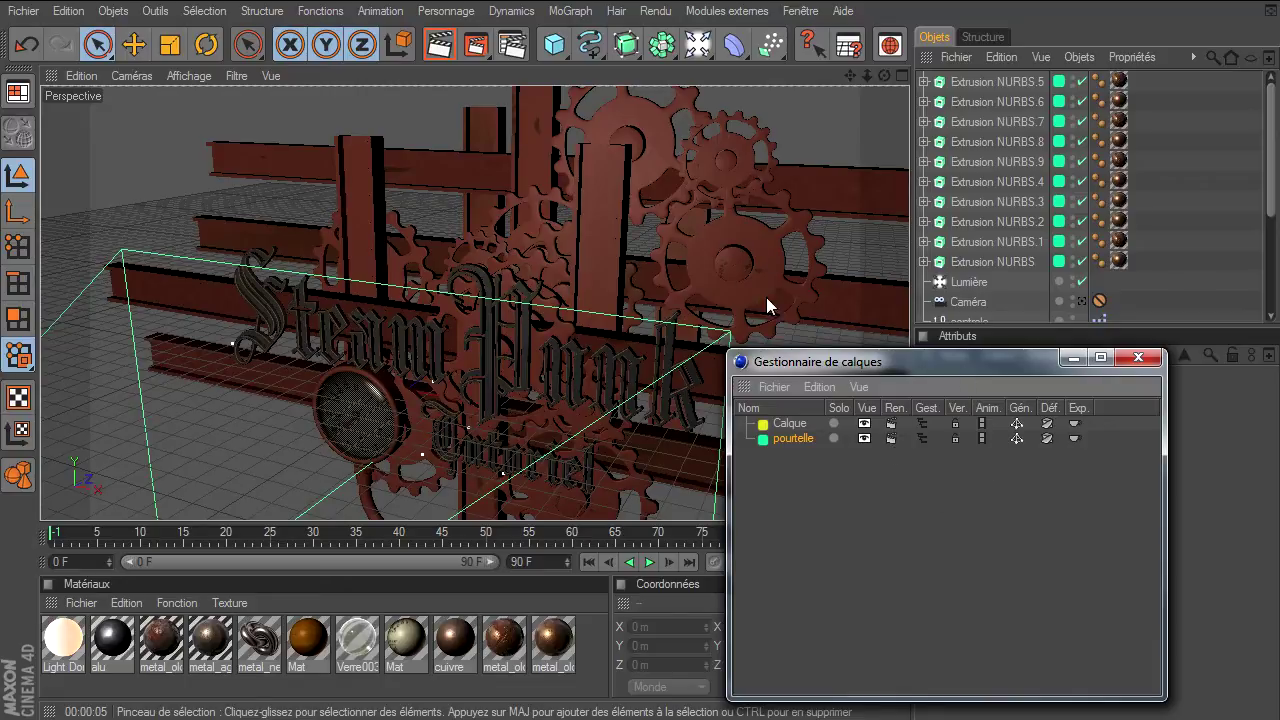
left_click_drag(770, 364, 860, 368)
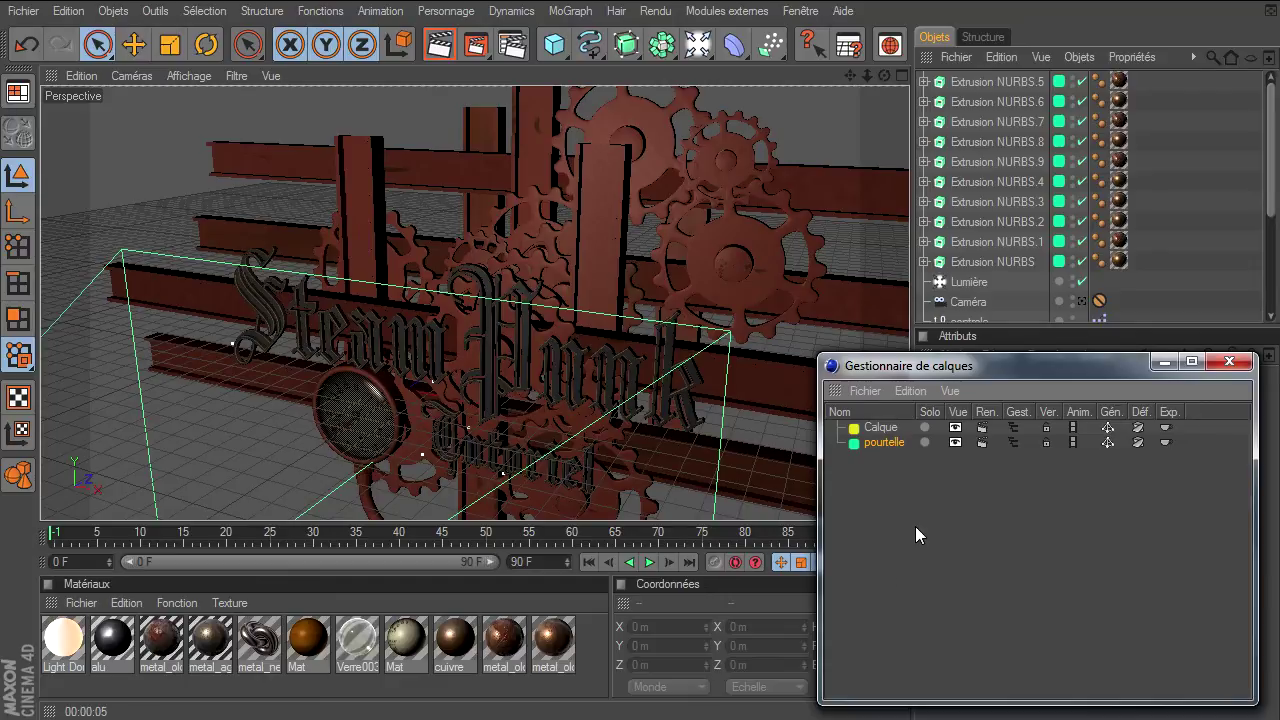
- Hide the poutrelle layer's beams in the viewport, show them again, then close the layer manager
left_click(955, 442)
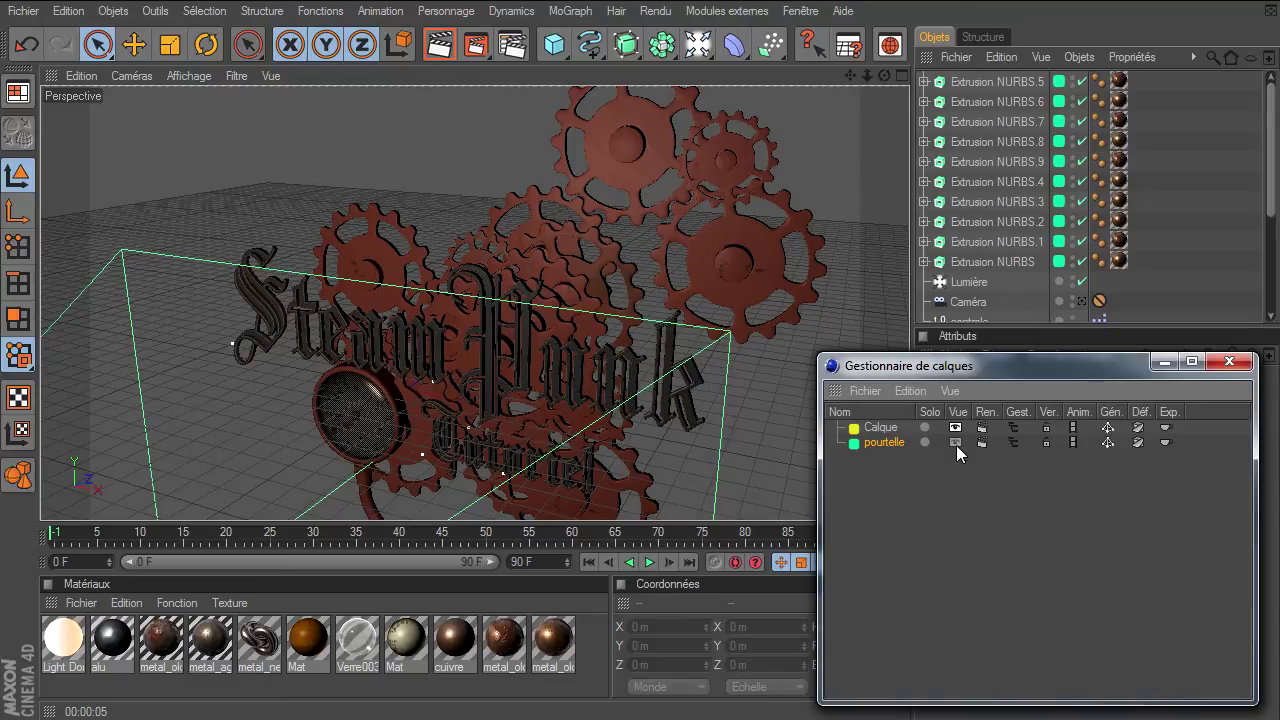
mouse_move(884, 76)
left_mouse_down()
mouse_move(907, 498)
mouse_move(933, 425)
left_mouse_up()
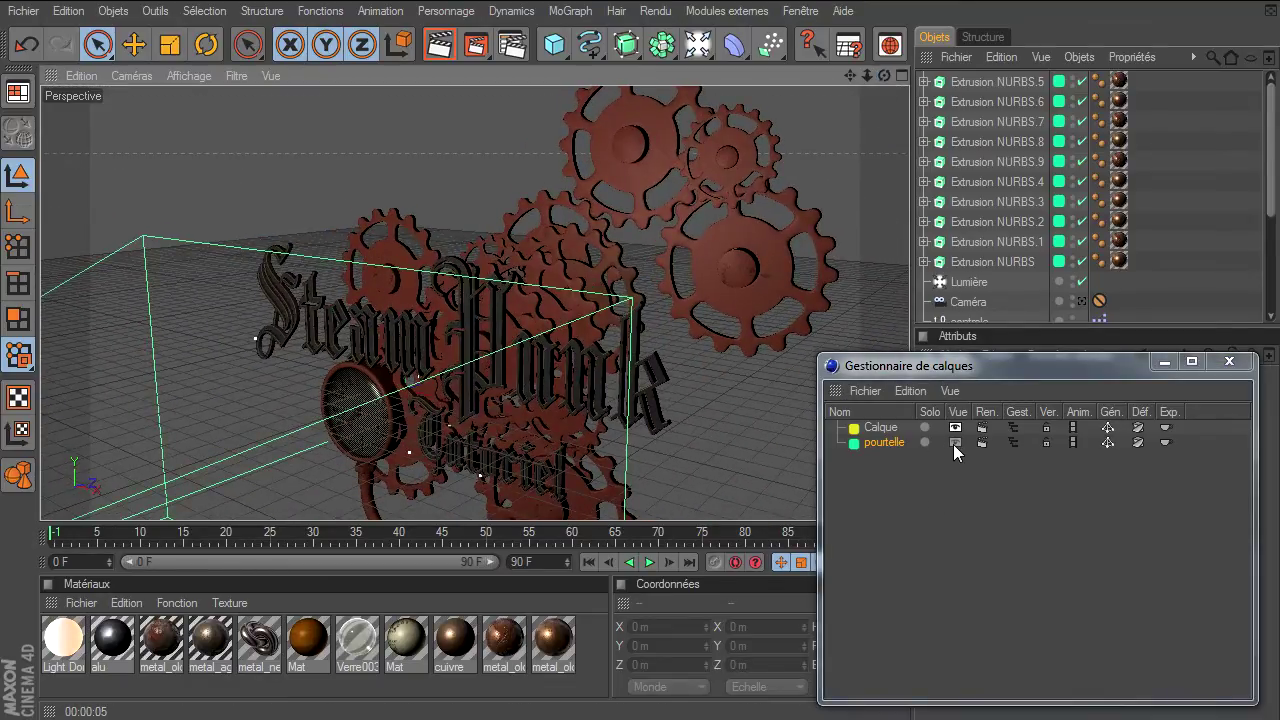
left_click(955, 442)
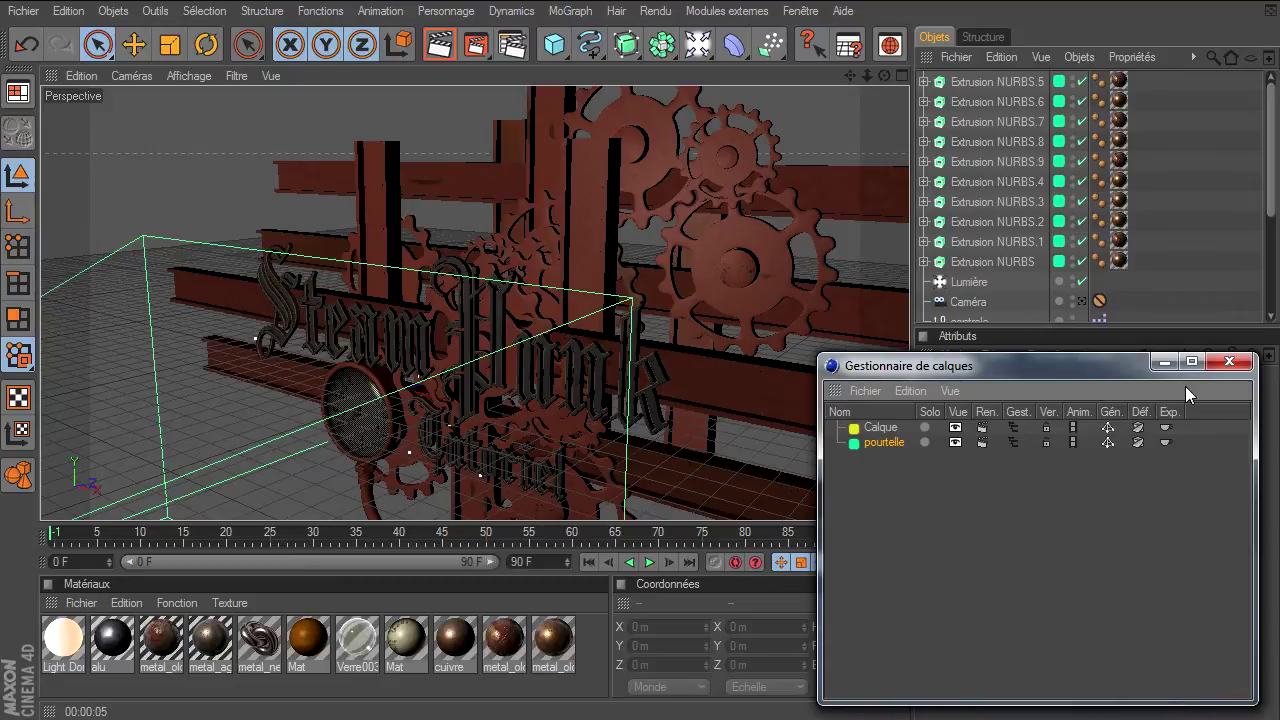
left_click(1229, 361)
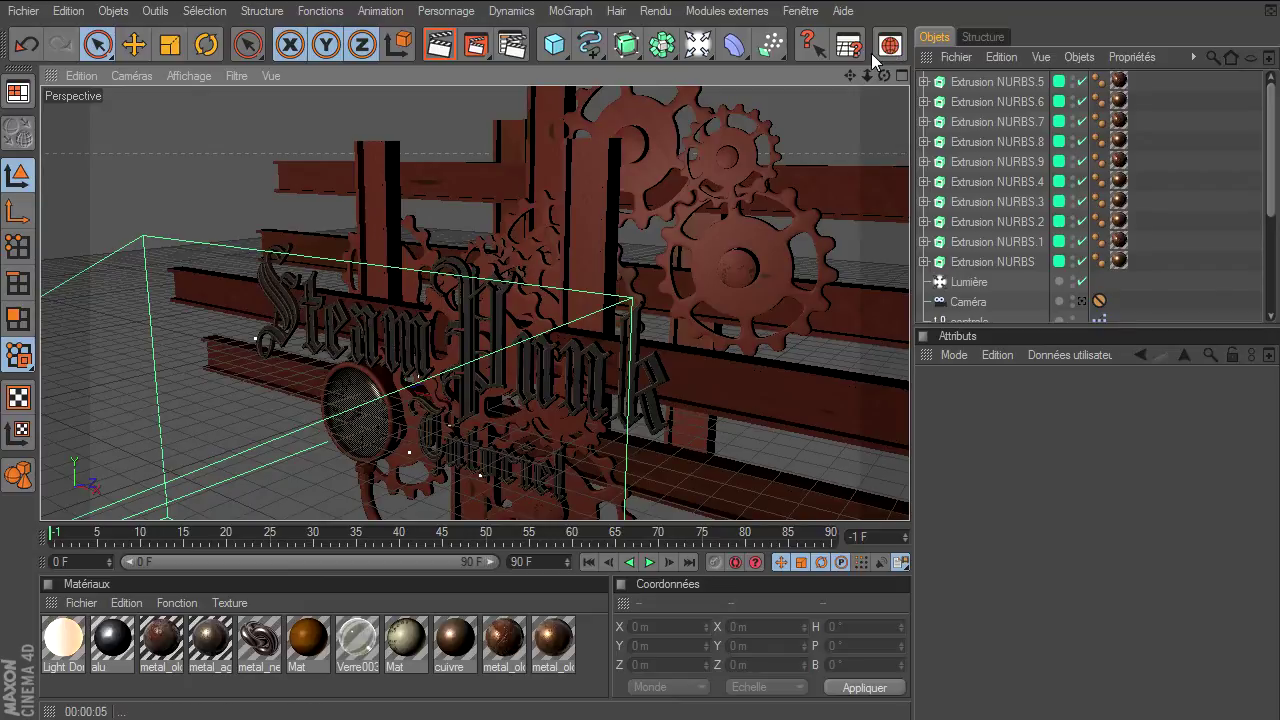
- In the Médiathèque, browse Préréglages > MoGraph > Materials to reach the Glossy and Matte preset folders
left_click(890, 46)
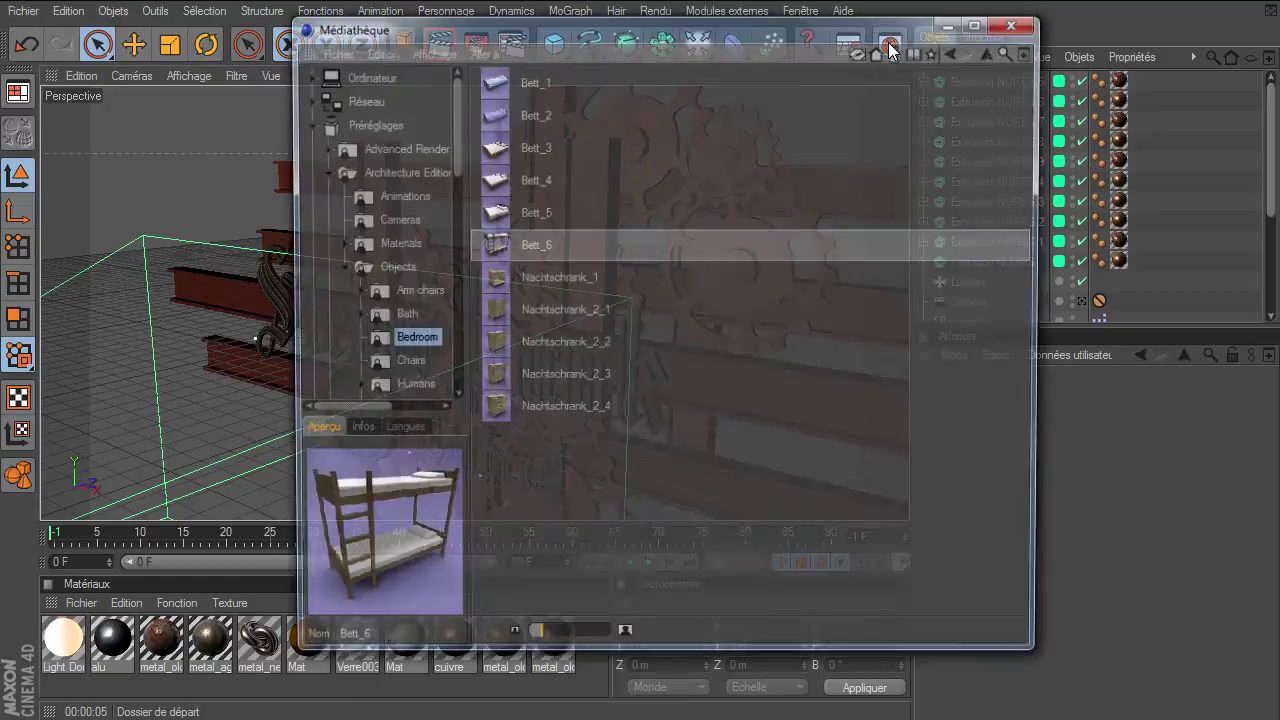
left_click(380, 171)
left_click(320, 173)
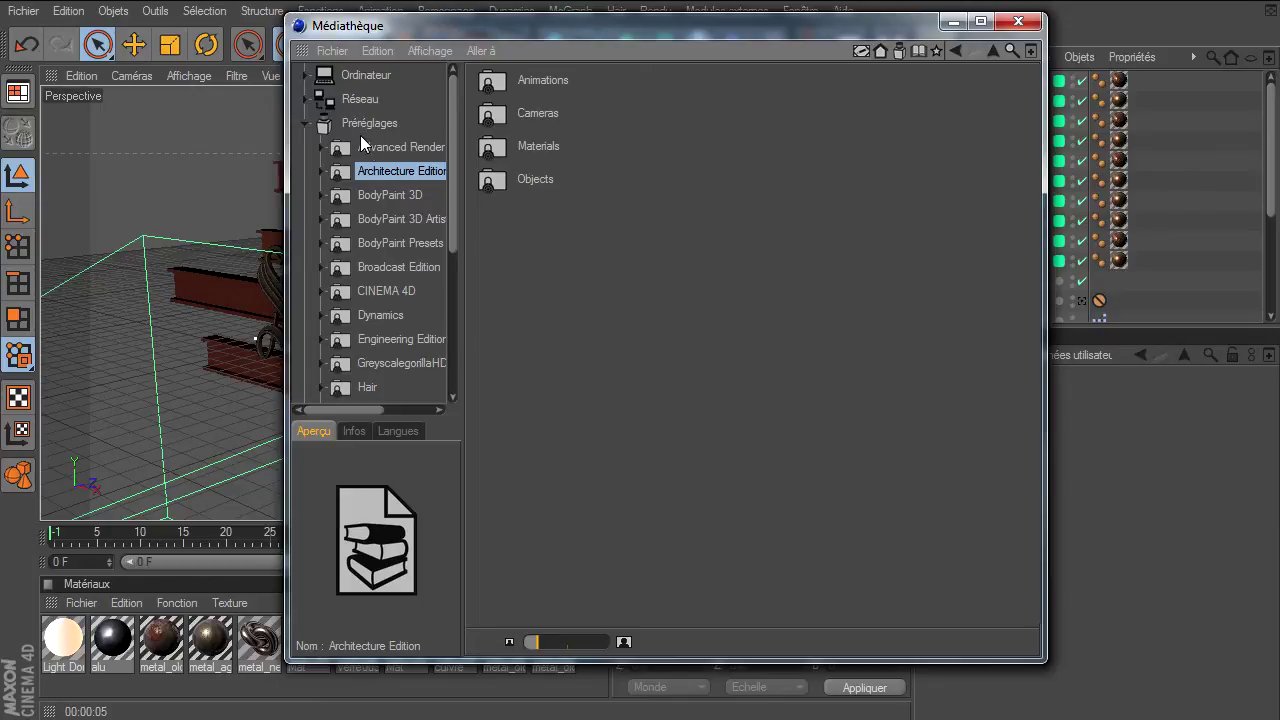
left_click_drag(449, 110, 468, 286)
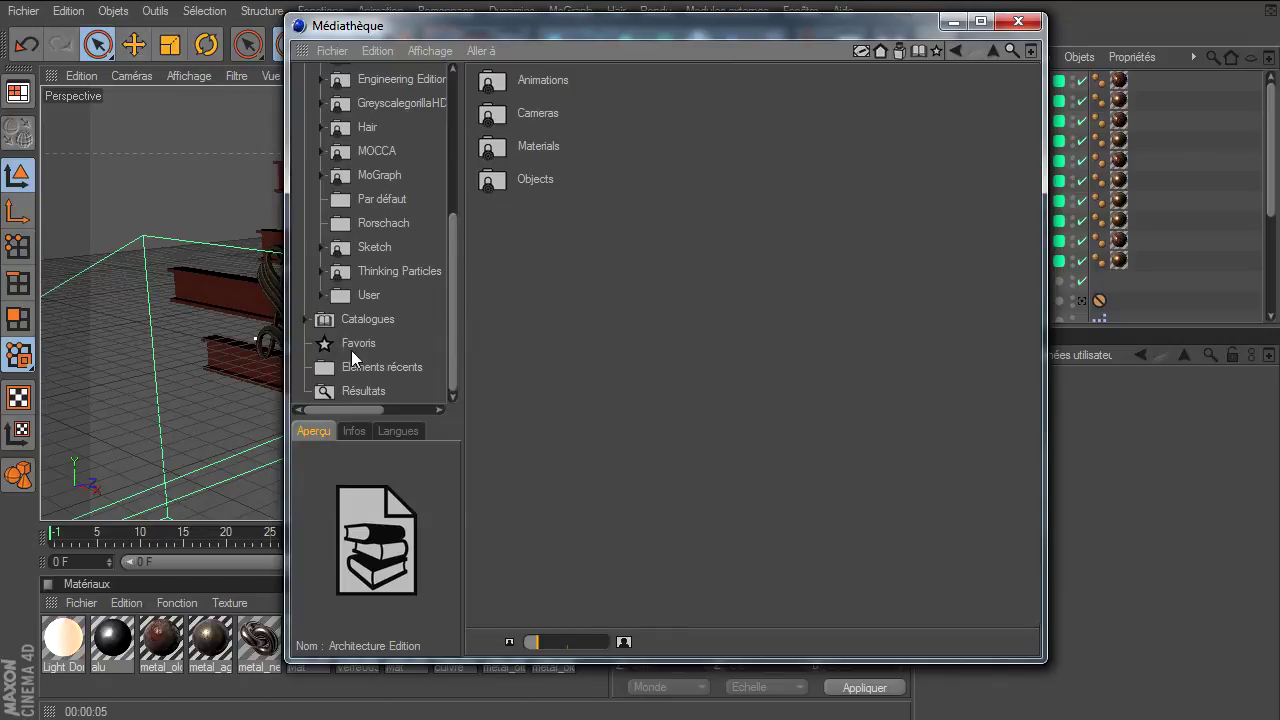
left_click_drag(453, 324, 470, 159)
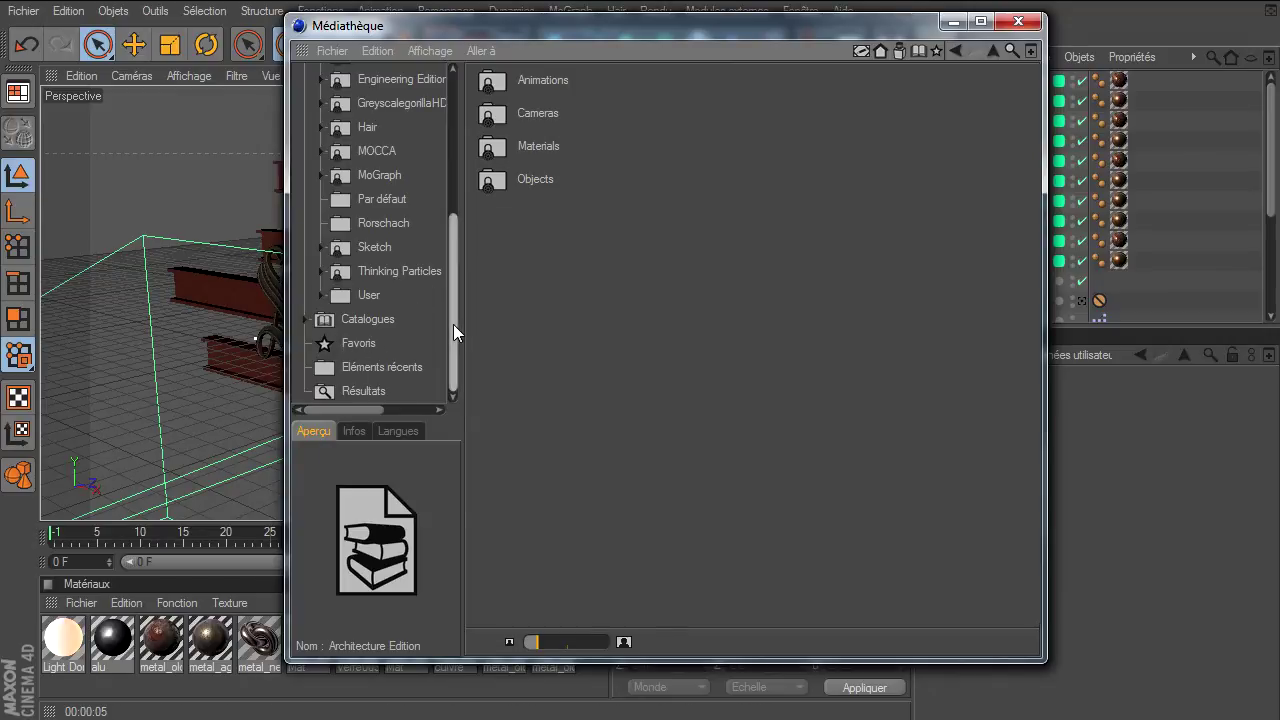
left_click(343, 127)
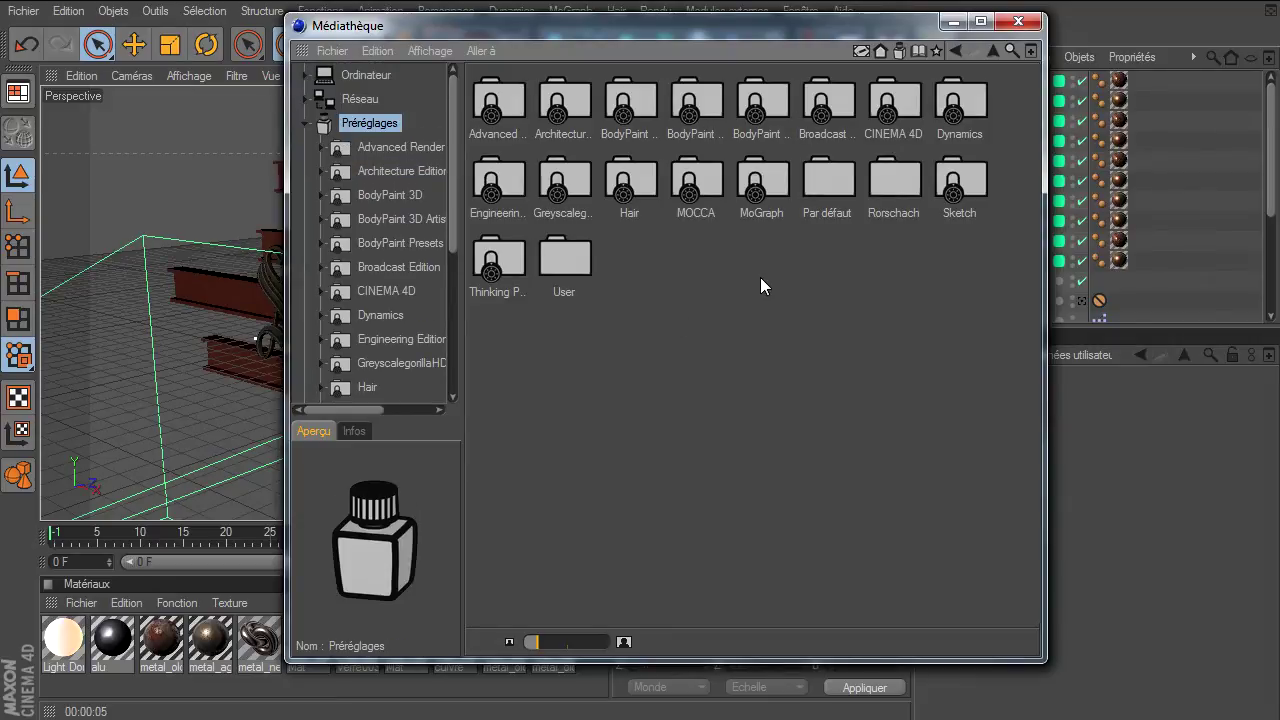
double_click(742, 180)
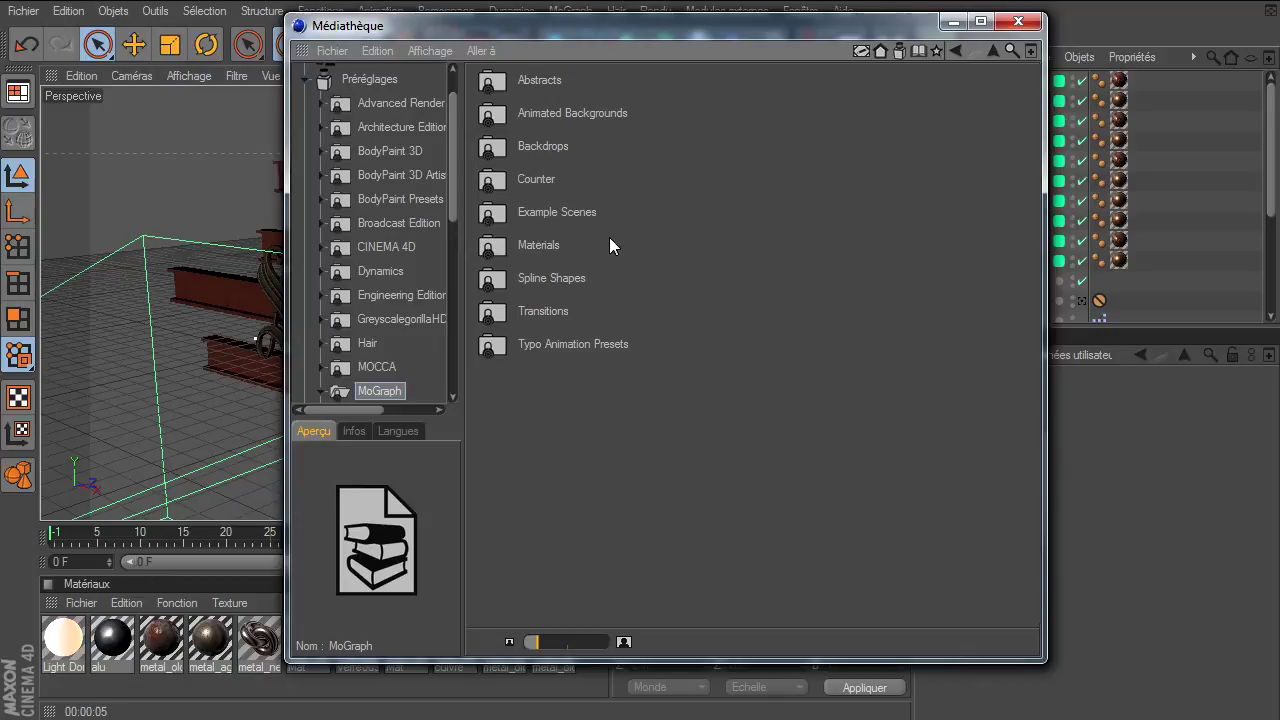
double_click(534, 246)
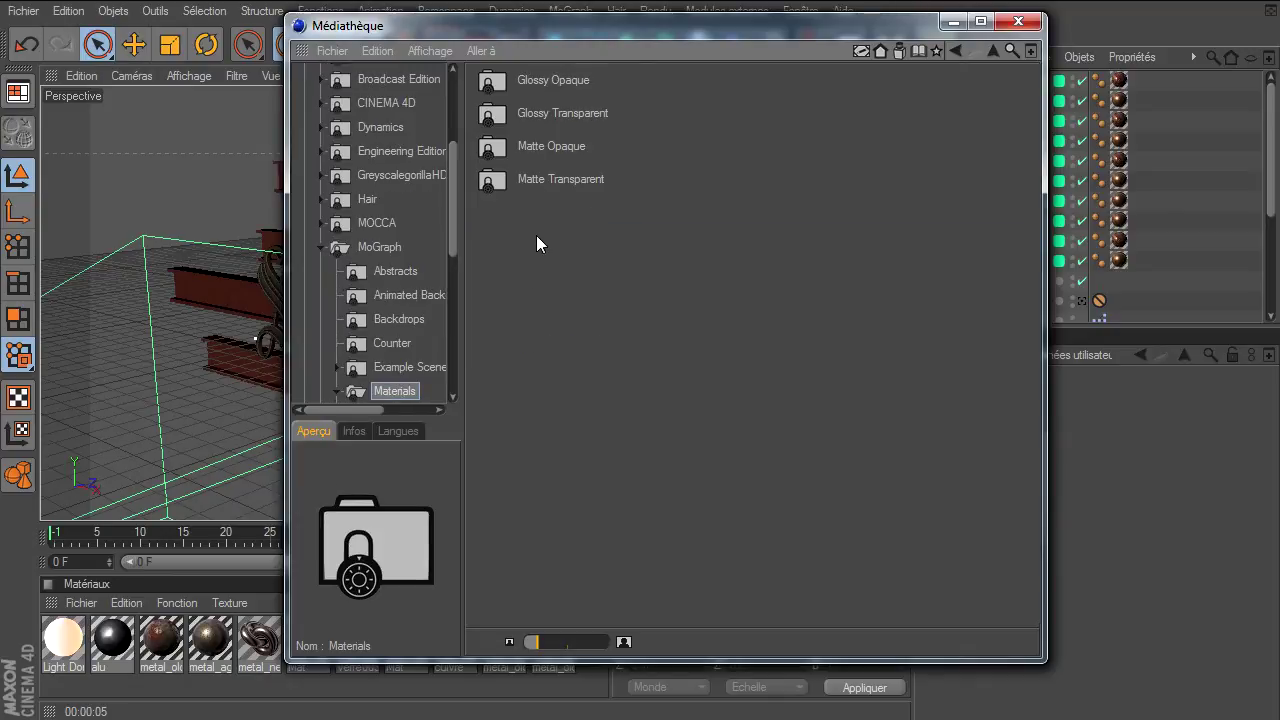
- Browse the Glossy Opaque, then Glossy Transparent materials, and enlarge the thumbnails
double_click(541, 94)
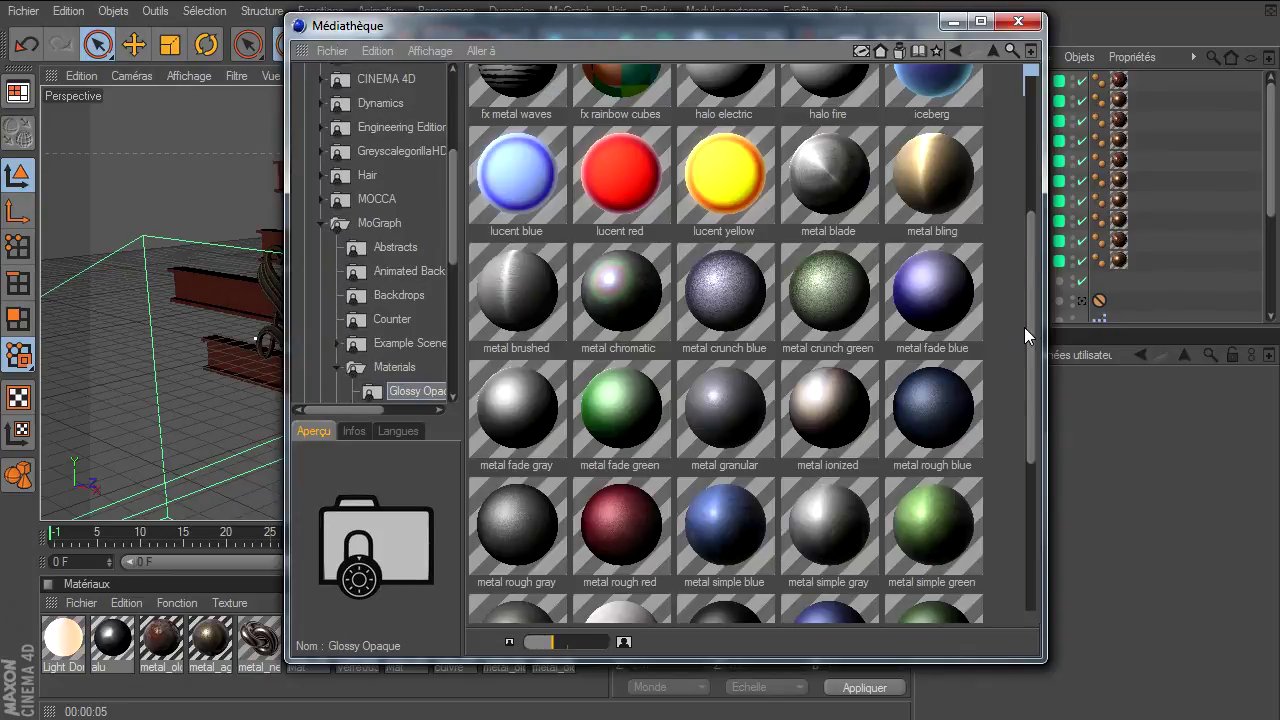
mouse_move(1033, 326)
left_mouse_down()
mouse_move(1036, 175)
mouse_move(986, 489)
left_mouse_up()
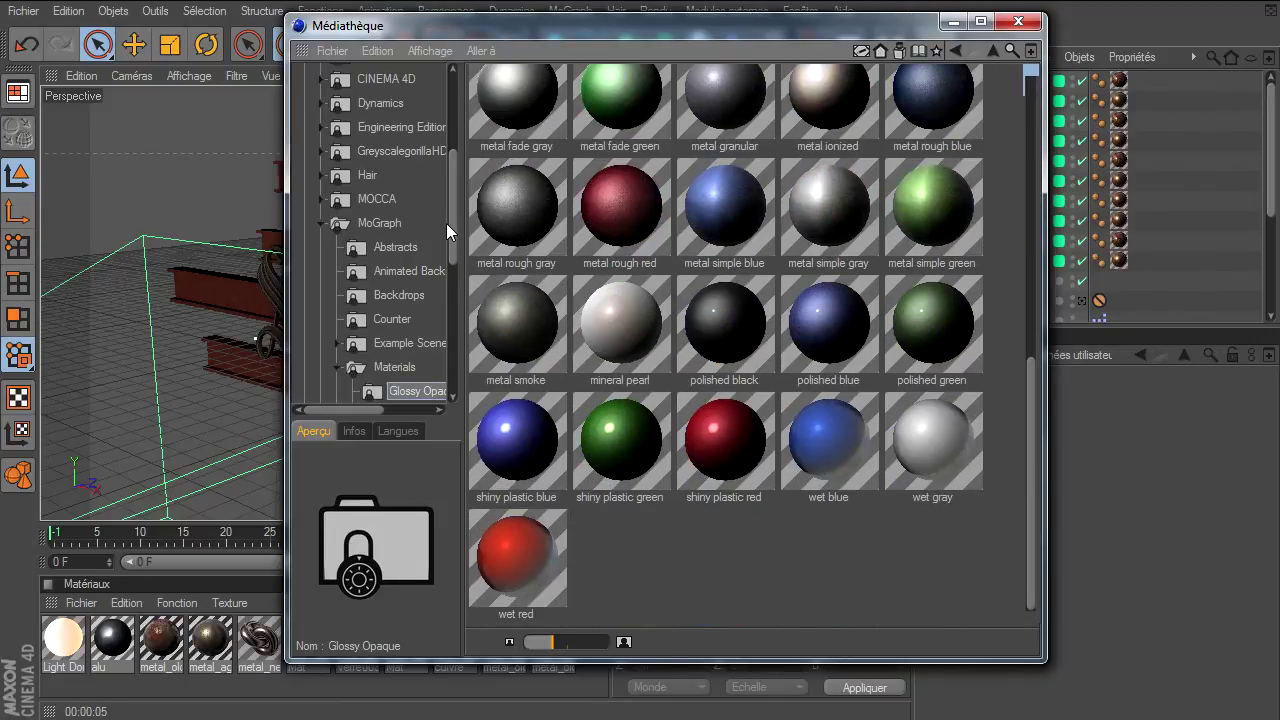
left_click_drag(455, 221, 455, 266)
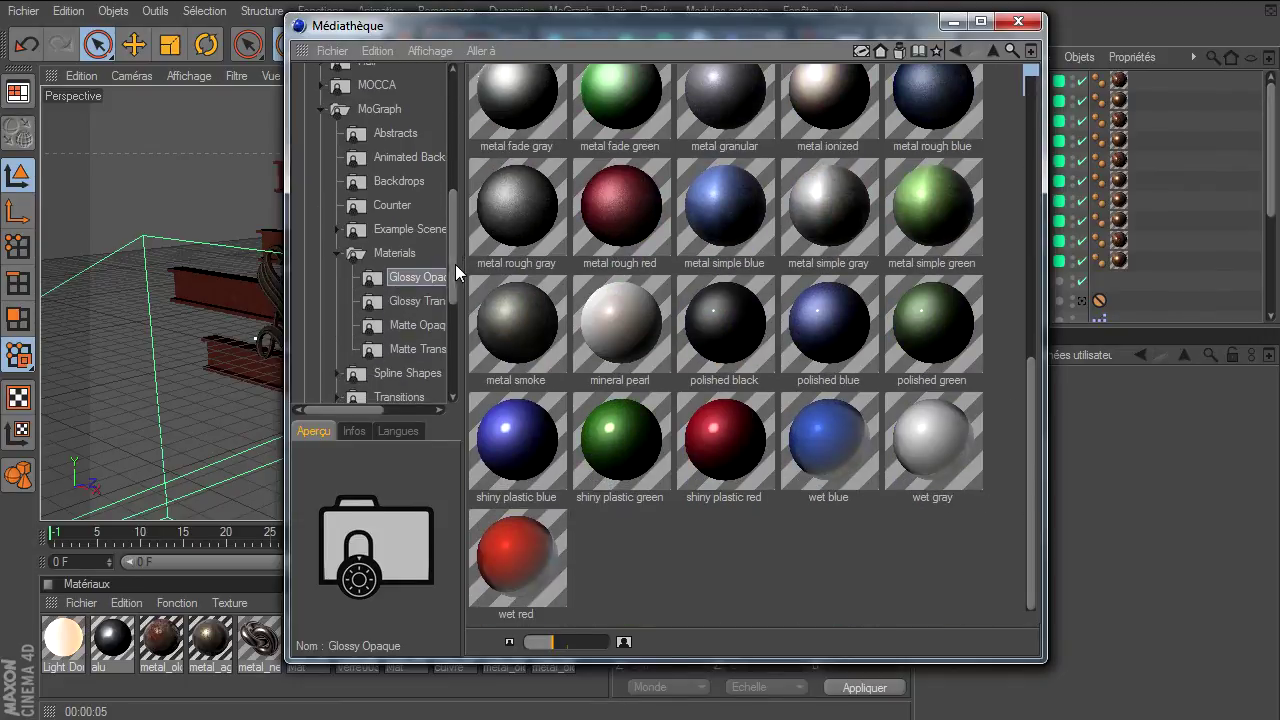
left_click(410, 302)
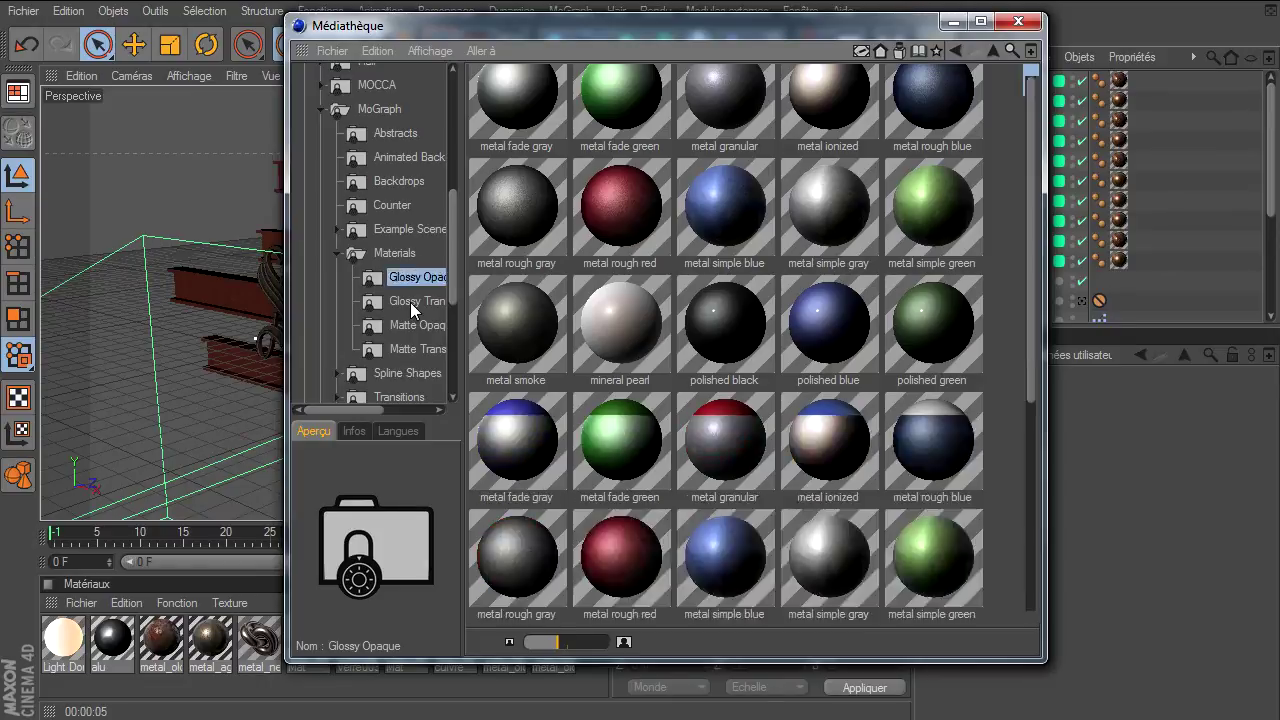
mouse_move(1033, 373)
left_mouse_down()
mouse_move(1038, 562)
mouse_move(1045, 362)
left_mouse_up()
mouse_move(564, 648)
left_mouse_down()
mouse_move(601, 637)
mouse_move(572, 636)
left_mouse_up()
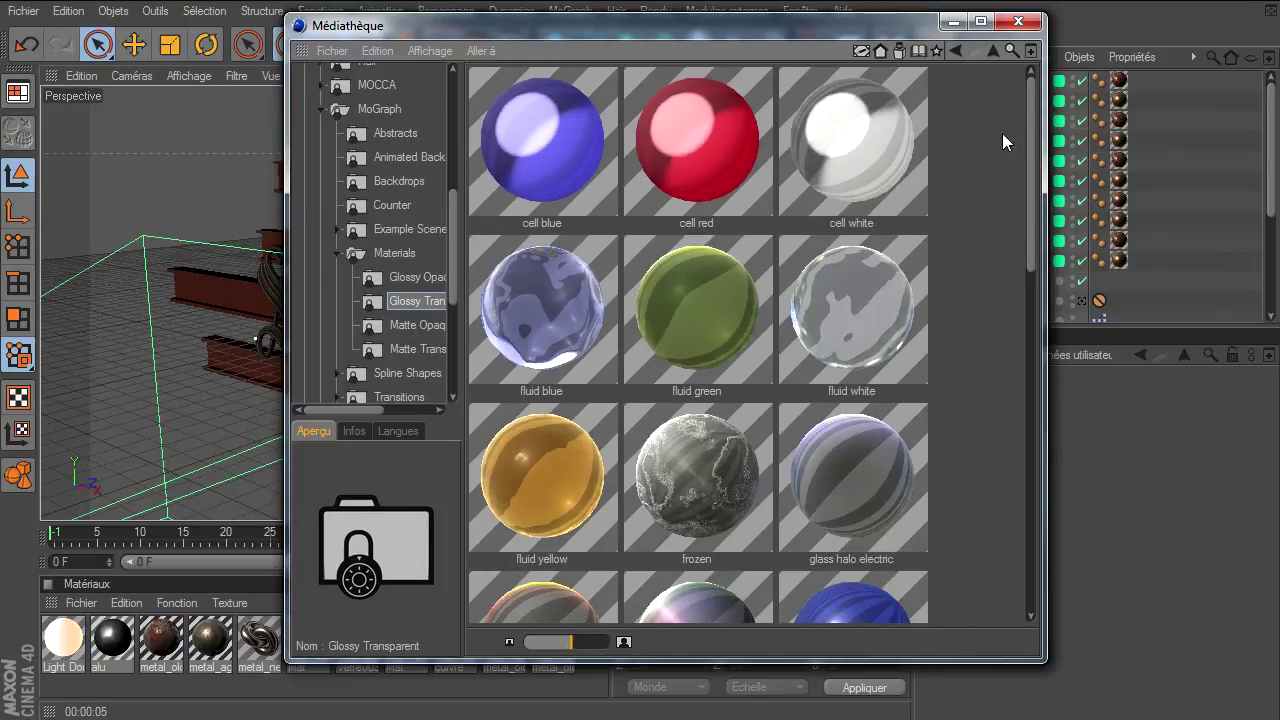
- Close the Médiathèque content browser window
left_click(1018, 21)
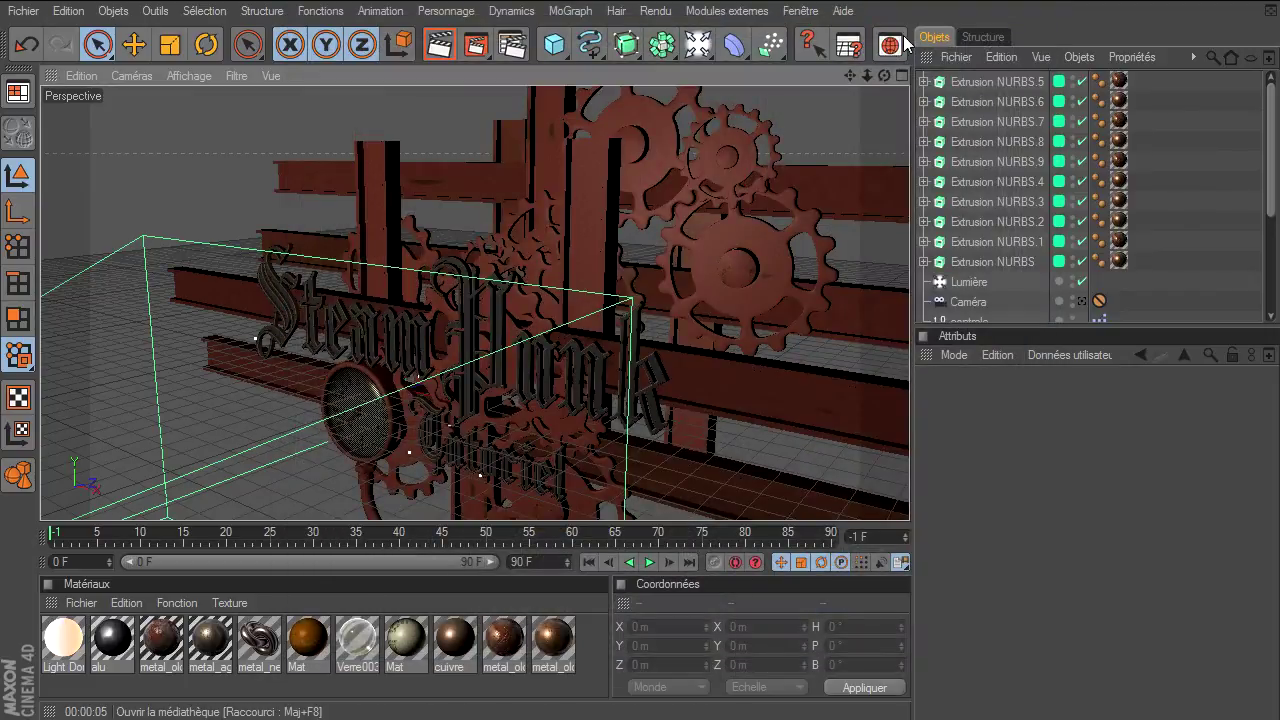